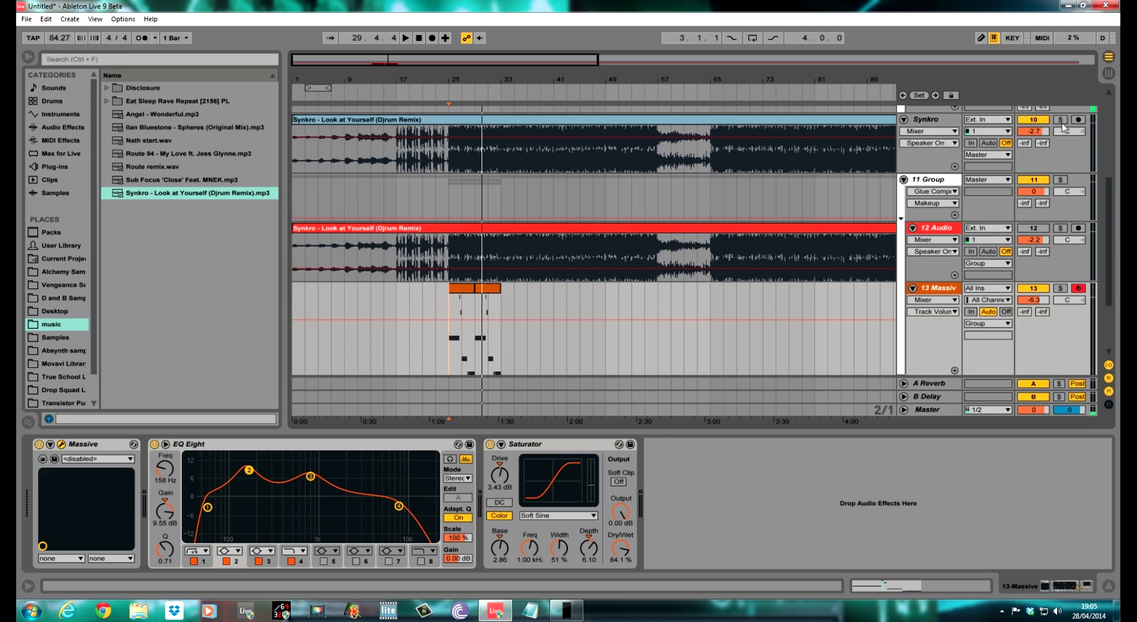
# Step: Listen to the soloed Synkro track from bar 24, and unsolo it when done
pyautogui.moveTo(440, 80); pyautogui.dragTo(441, 125)
pyautogui.click(449, 196)
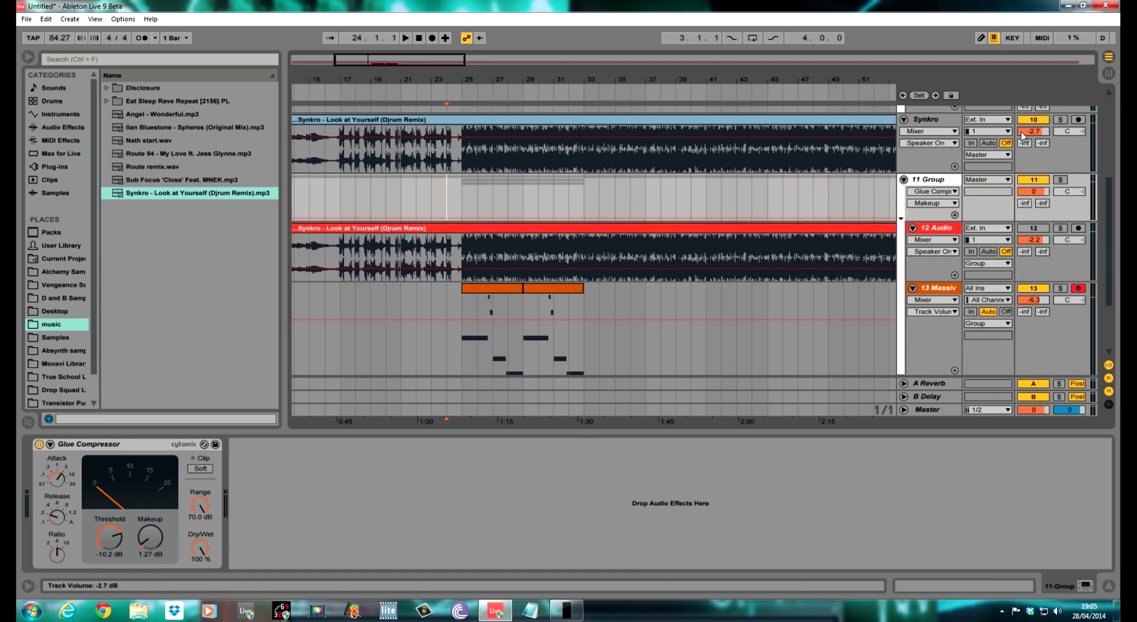
pyautogui.click(1060, 119)
pyautogui.press('space')
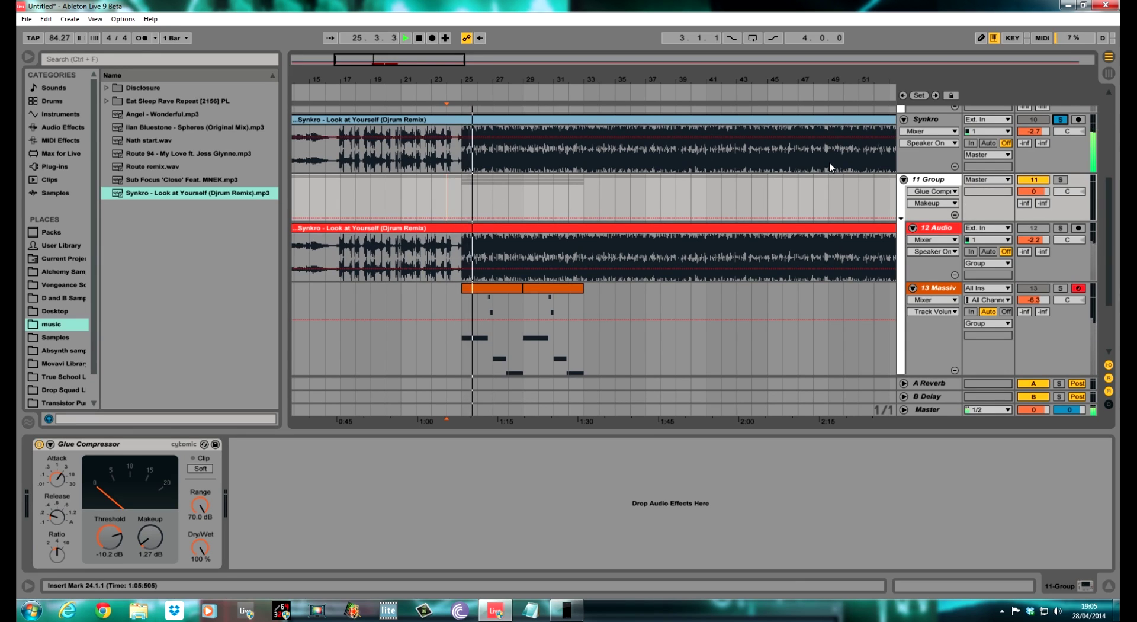
pyautogui.press('space')
pyautogui.click(1061, 120)
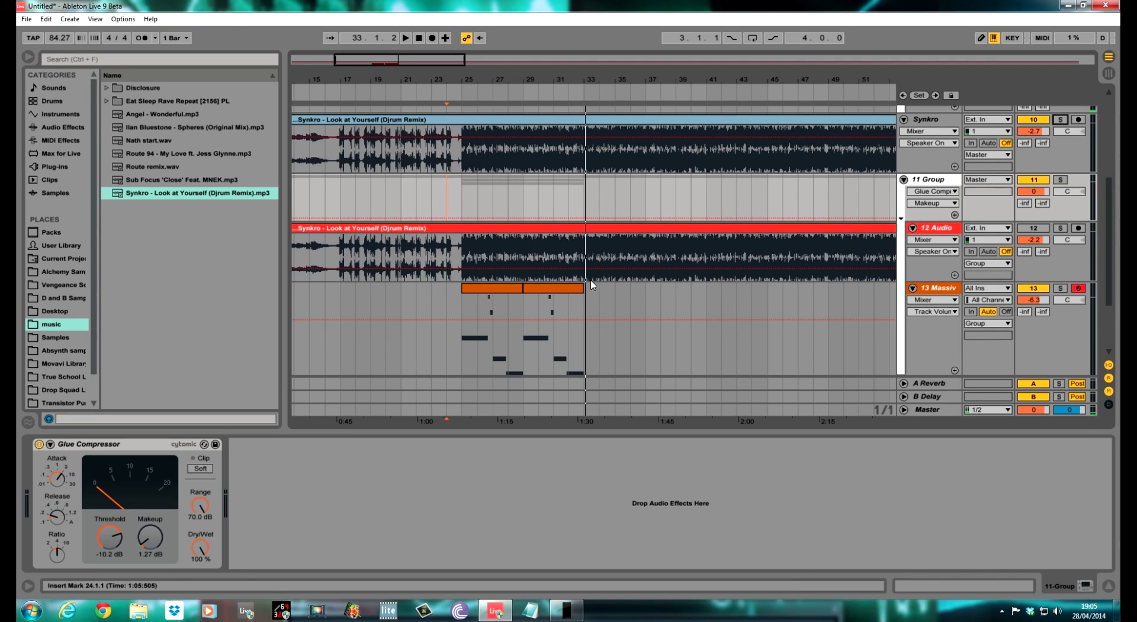
# Step: Turn on the 12 Audio track and play the soloed 11 Group from bar 24
pyautogui.click(941, 229)
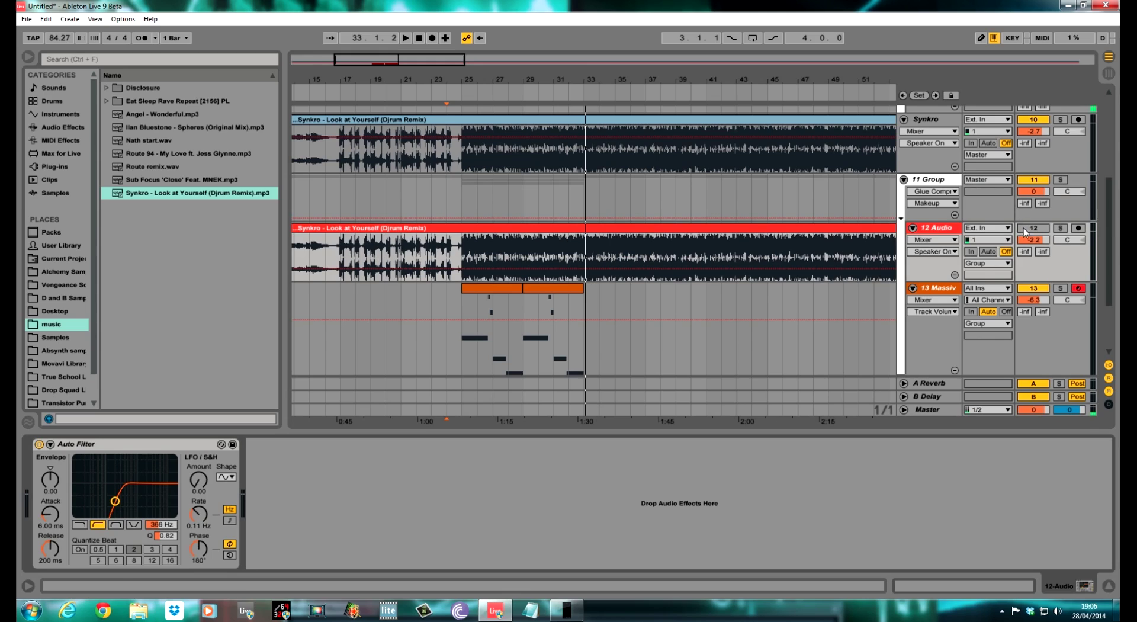
pyautogui.scroll(-2, 728, 327)
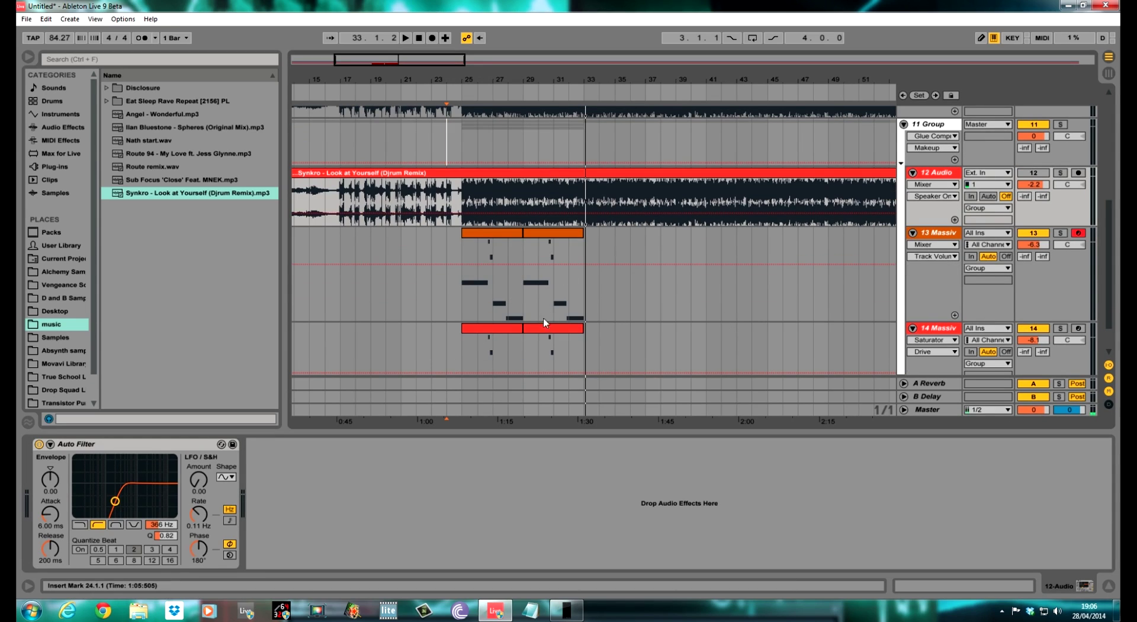
pyautogui.scroll(5, 768, 212)
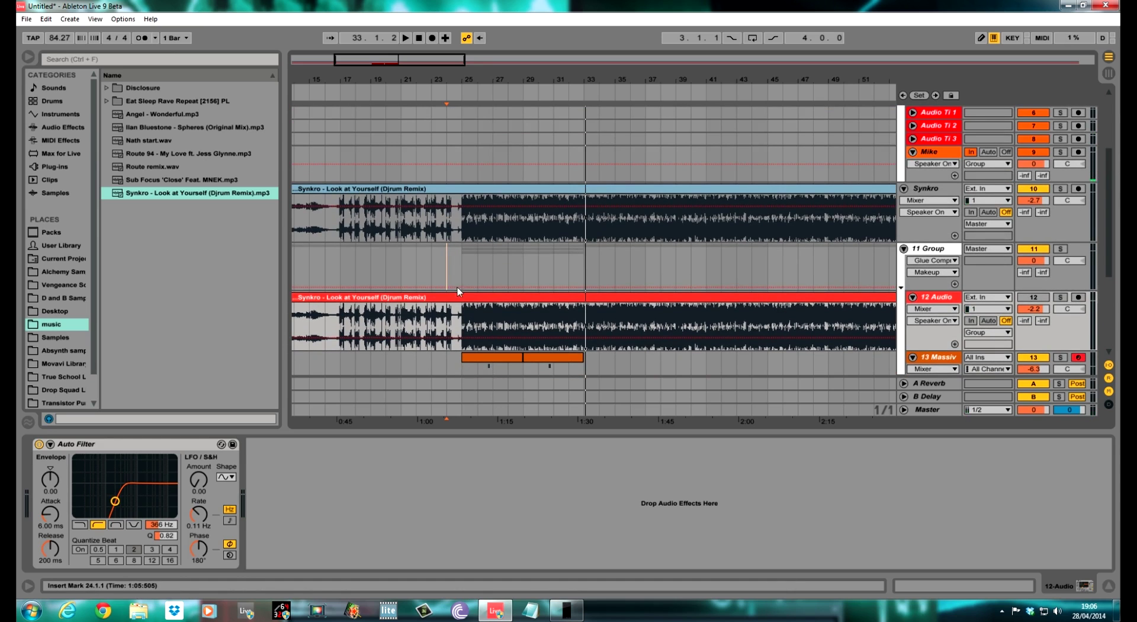
pyautogui.moveTo(480, 74); pyautogui.dragTo(464, 138)
pyautogui.click(307, 360)
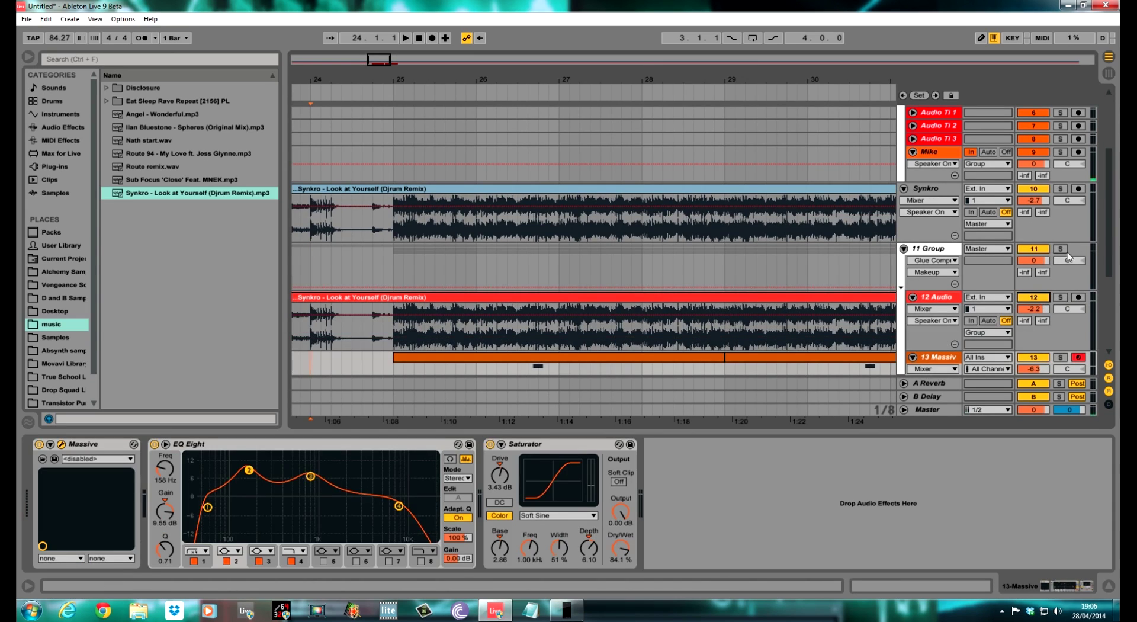
pyautogui.click(1060, 248)
pyautogui.press('space')
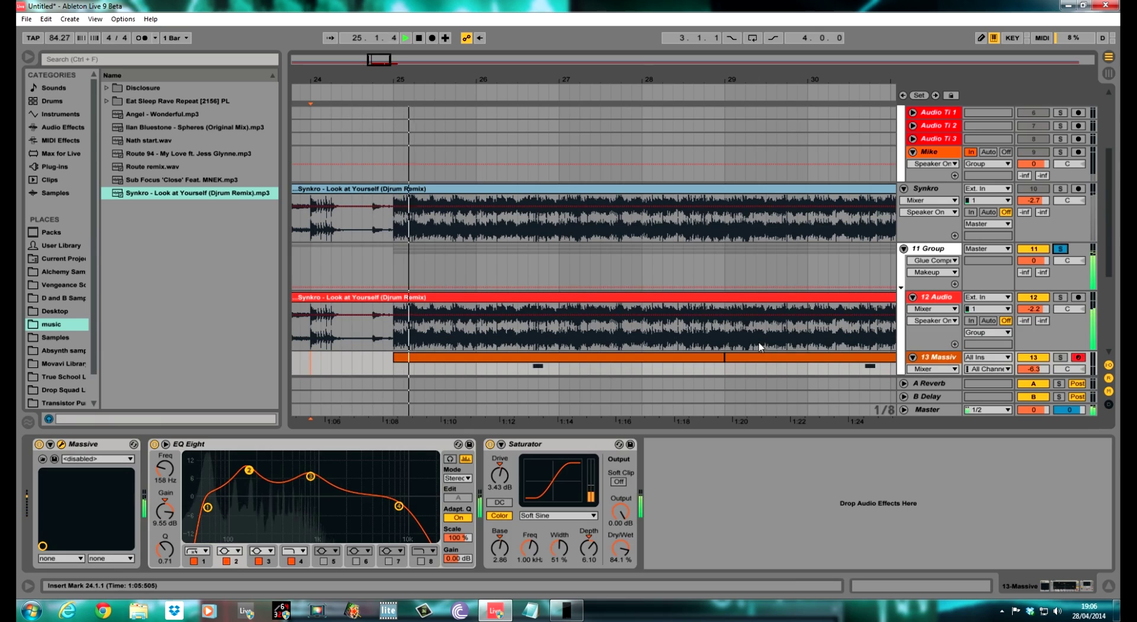
pyautogui.scroll(-5, 1111, 245)
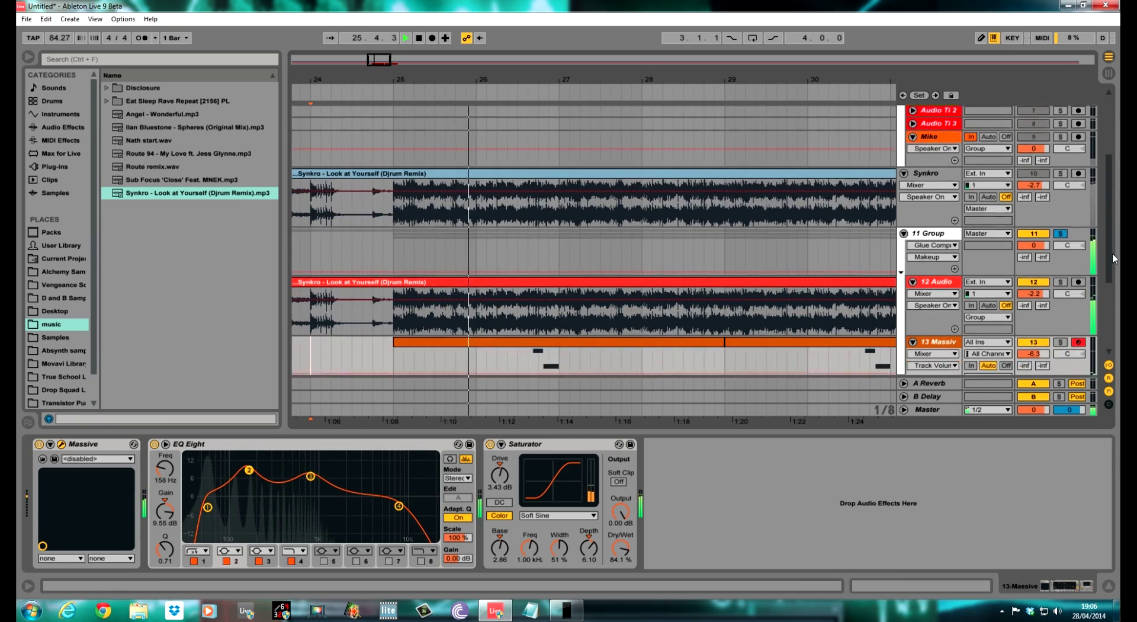
pyautogui.scroll(-2, 1114, 293)
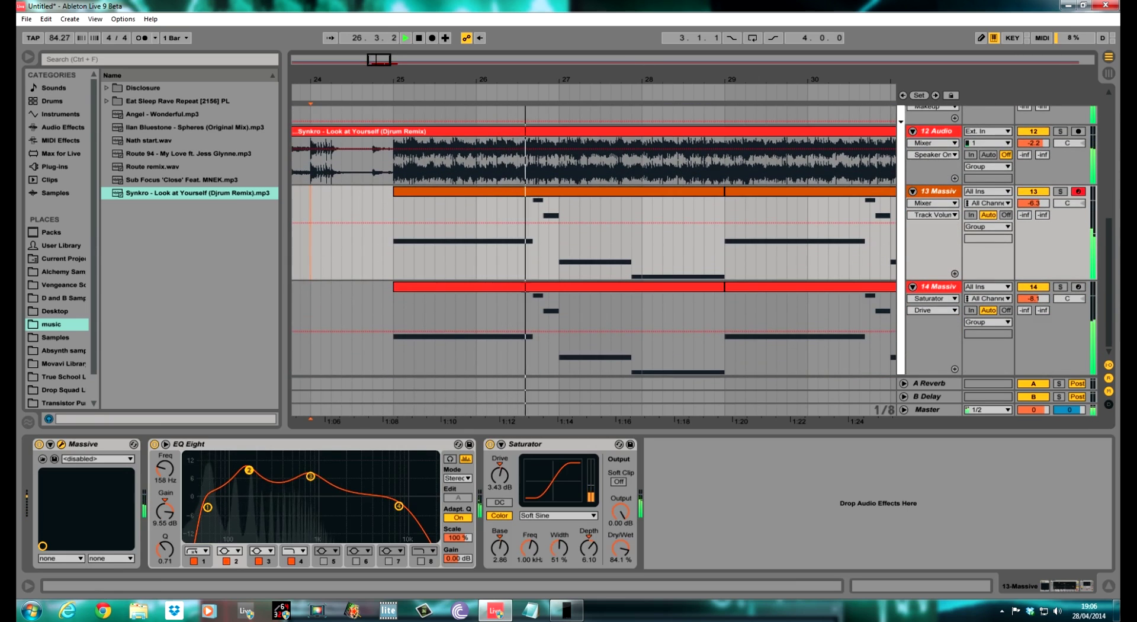
# Step: Open the Massive synth window in view, and end the soloed playback of the 11 Group
pyautogui.click(62, 444)
pyautogui.moveTo(470, 148); pyautogui.dragTo(307, 119)
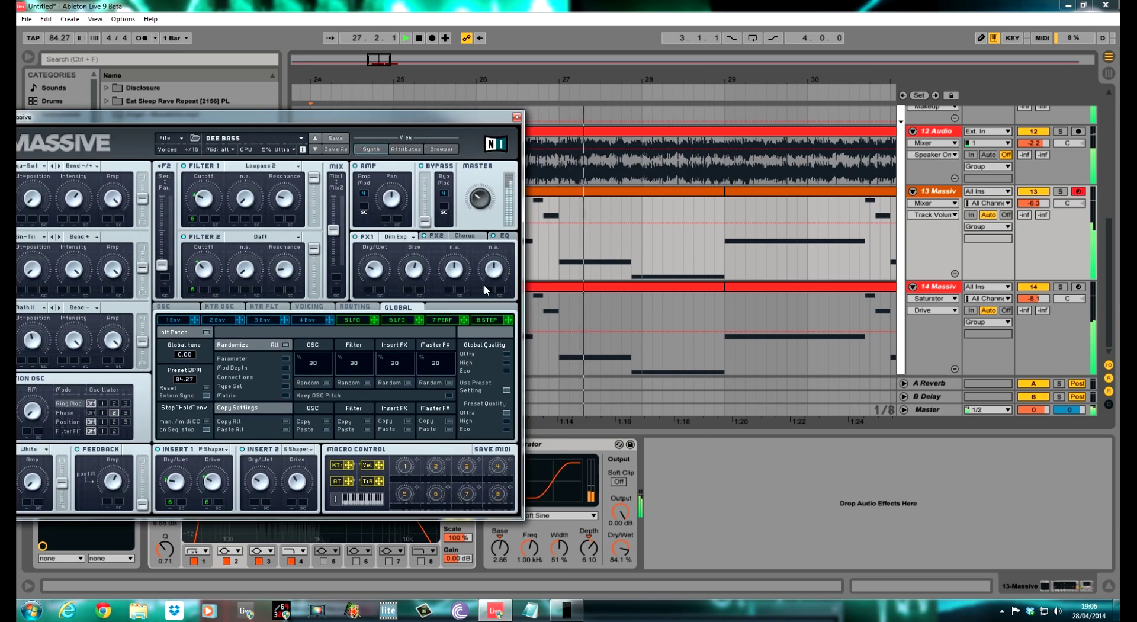
pyautogui.moveTo(401, 122); pyautogui.dragTo(483, 122)
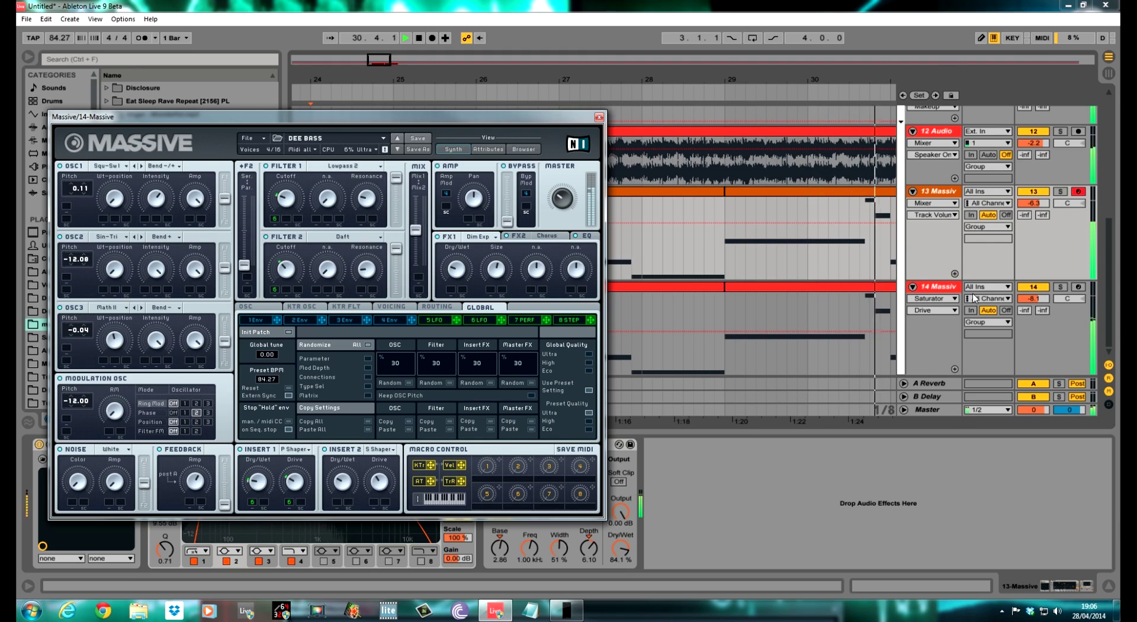
pyautogui.moveTo(675, 77); pyautogui.dragTo(675, 12)
pyautogui.moveTo(529, 119); pyautogui.dragTo(814, 121)
pyautogui.moveTo(1108, 223); pyautogui.dragTo(1107, 184)
pyautogui.click(1058, 177)
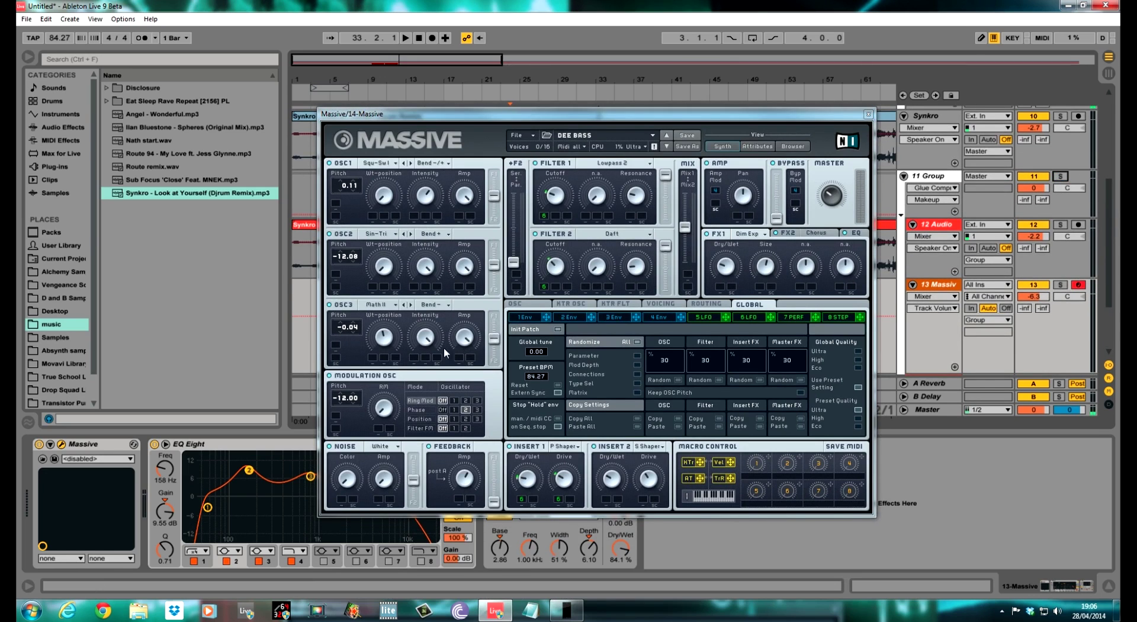
pyautogui.moveTo(622, 114); pyautogui.dragTo(604, 133)
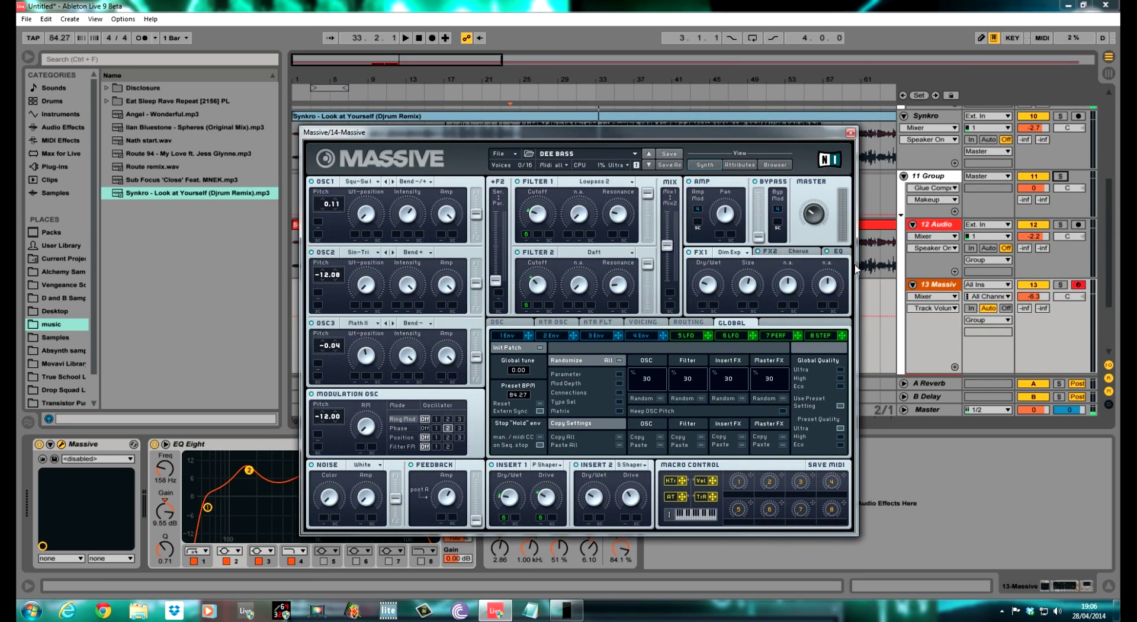
# Step: Bring up the Massive synth window of track 13 in front of the 14-Massive window
pyautogui.click(953, 294)
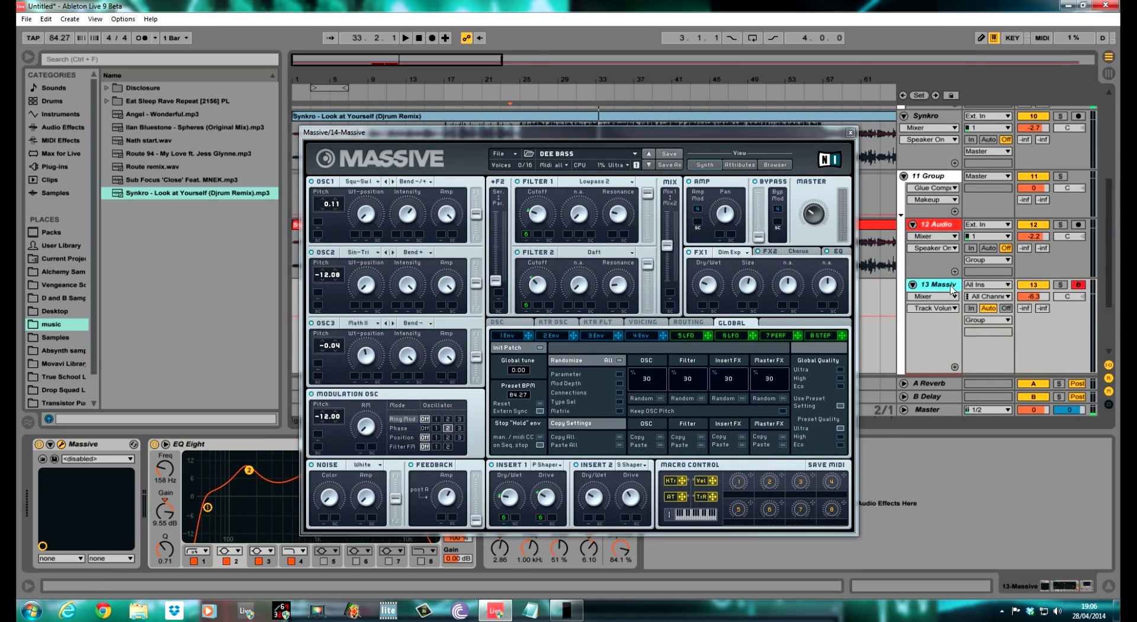
pyautogui.click(63, 444)
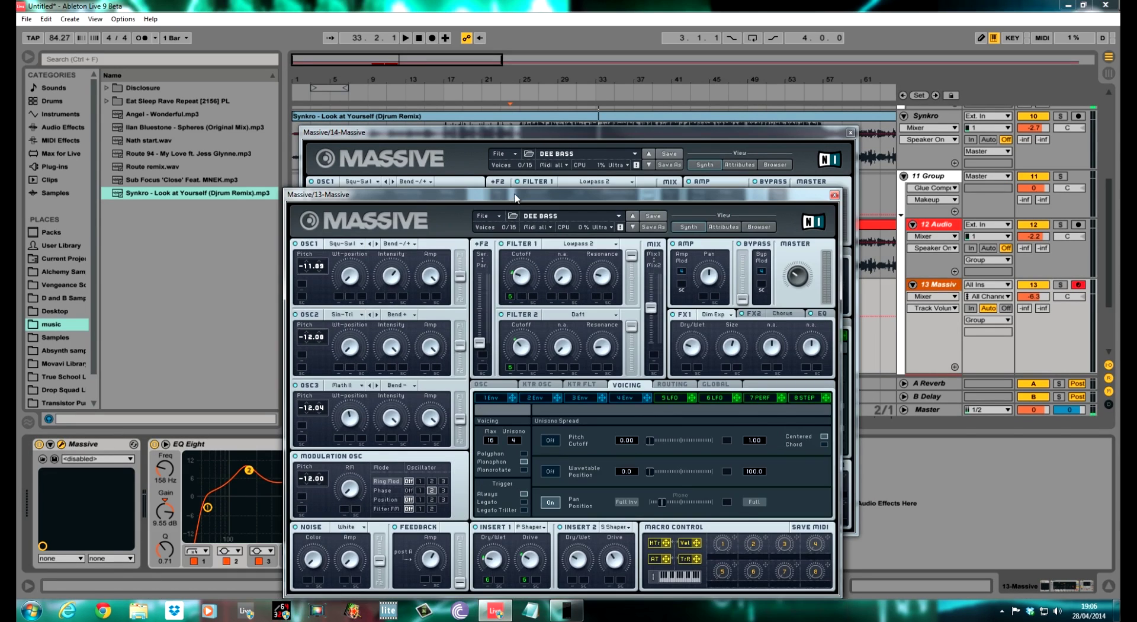
pyautogui.moveTo(517, 199); pyautogui.dragTo(400, 198)
pyautogui.moveTo(505, 133); pyautogui.dragTo(513, 134)
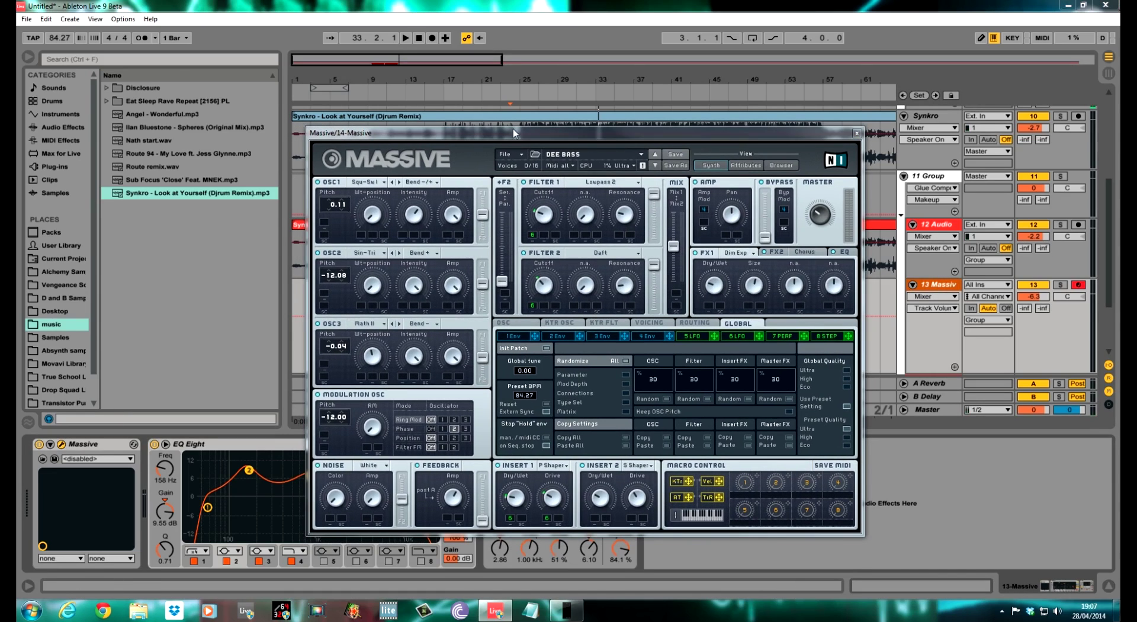
pyautogui.hotkey('ctrl', 'alt', 'p')
pyautogui.hotkey('ctrl', 'alt', 'p')
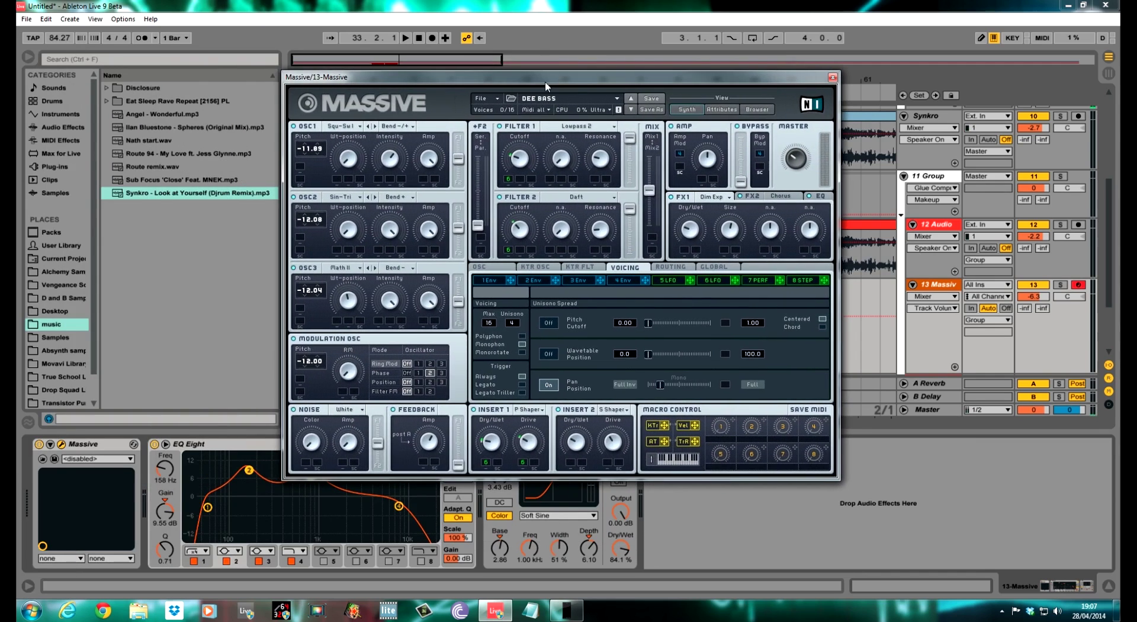
# Step: Turn off the 12 Audio and Synkro tracks so they stay out of playback
pyautogui.click(1061, 285)
pyautogui.click(1061, 285)
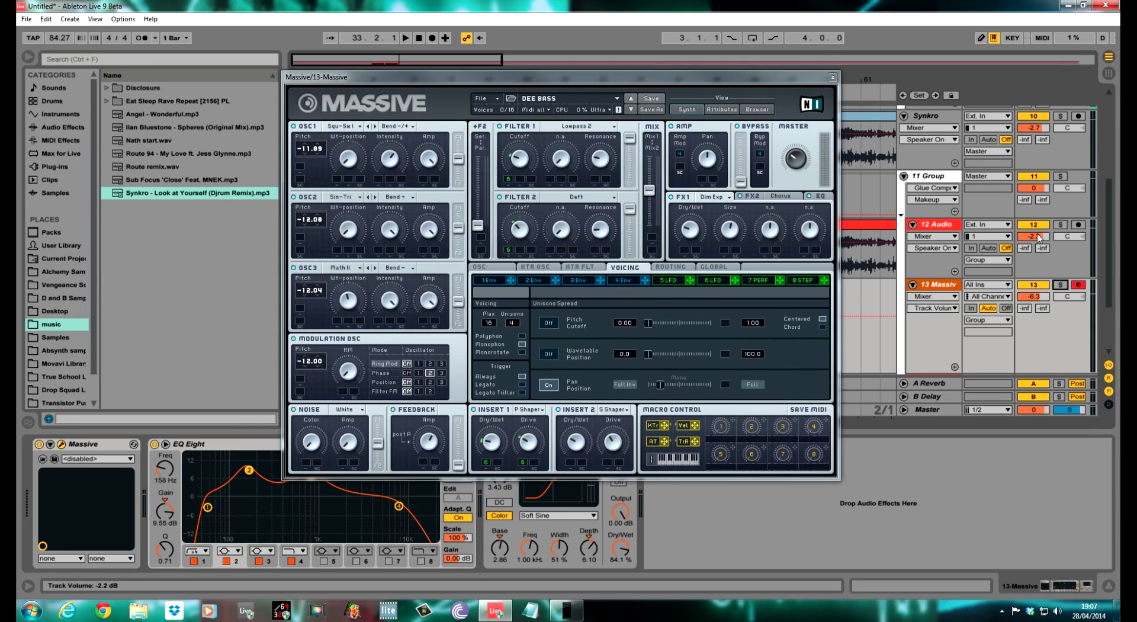
pyautogui.scroll(-3, 1045, 269)
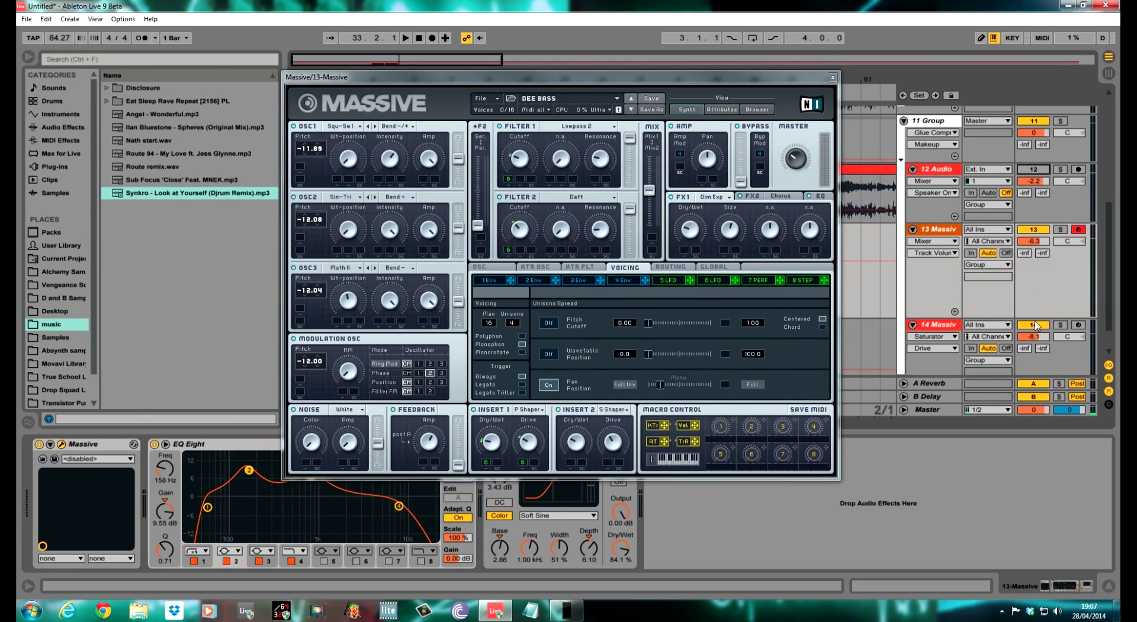
pyautogui.scroll(5, 1036, 192)
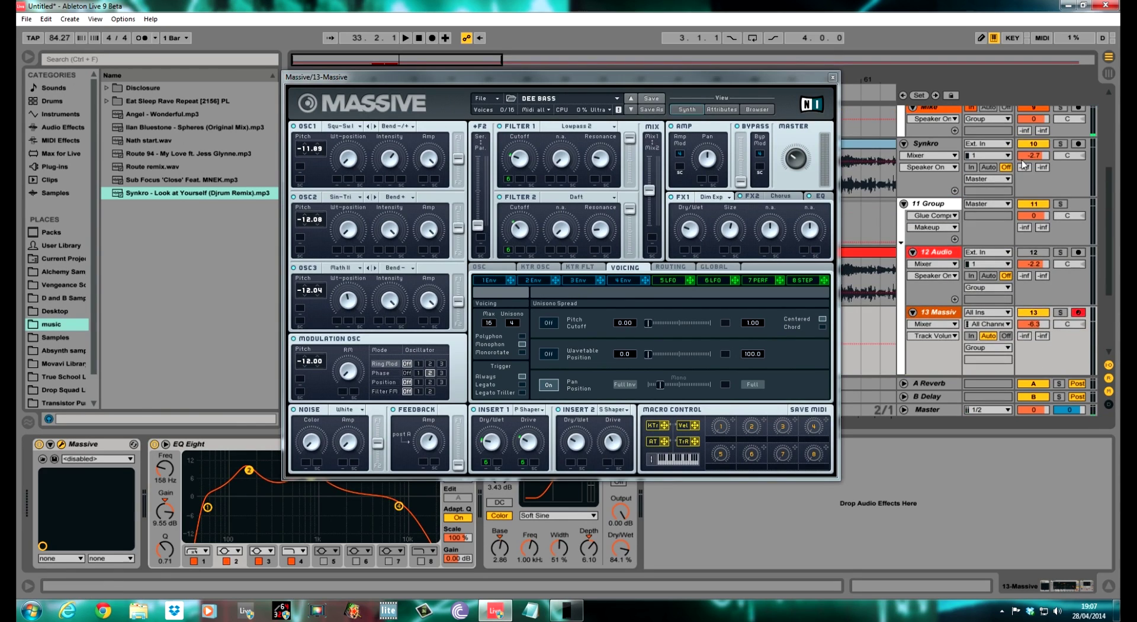
pyautogui.click(1038, 148)
pyautogui.scroll(-1, 926, 248)
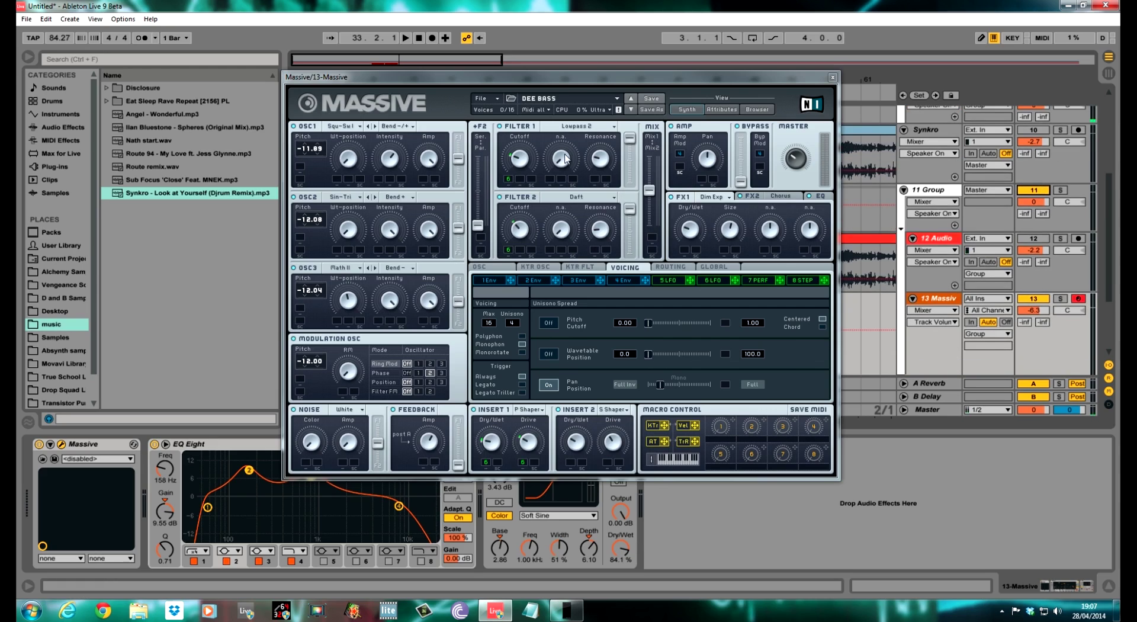
# Step: Start a new untitled sound in 13-Massive, adjust oscillator 1's wavetable position and set its pitch to -12.10
pyautogui.click(499, 98)
pyautogui.click(499, 100)
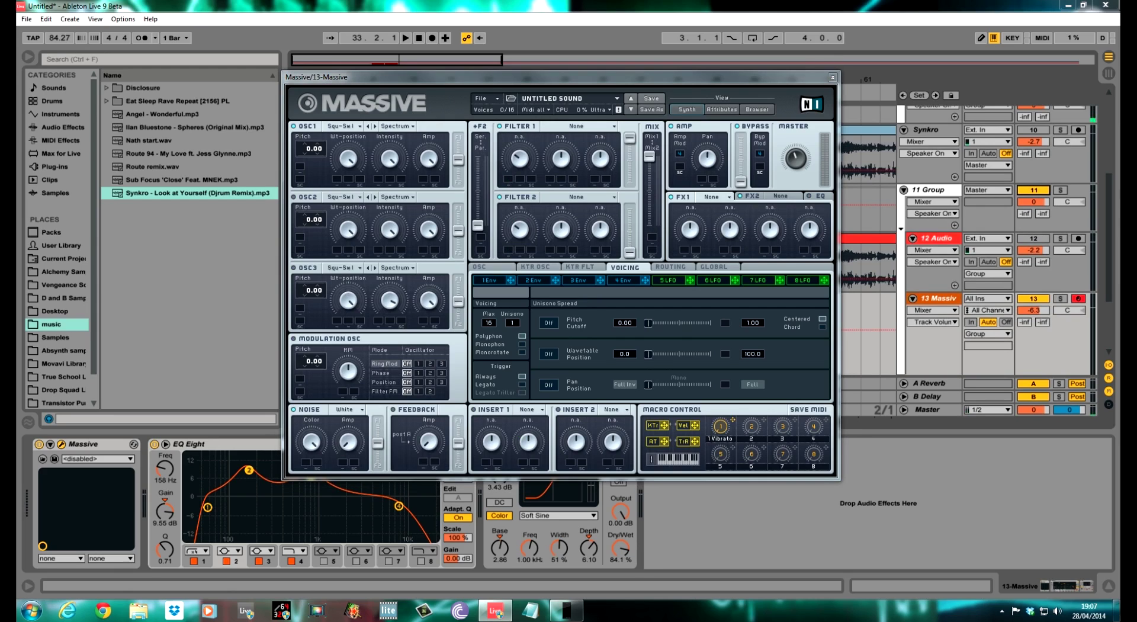
pyautogui.click(351, 160)
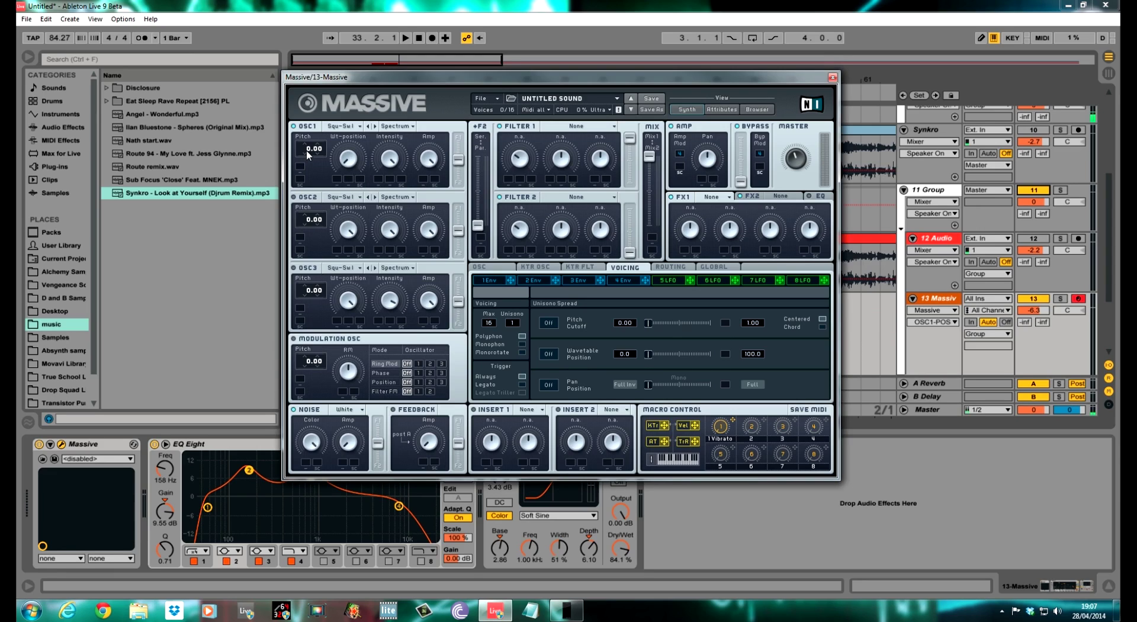
pyautogui.moveTo(303, 147); pyautogui.dragTo(303, 158)
pyautogui.moveTo(392, 163); pyautogui.dragTo(392, 195)
# Step: Set oscillator 2 to the Sin-Triangle wavetable, adjust its wavetable position and set its pitch to -11.90
pyautogui.click(346, 197)
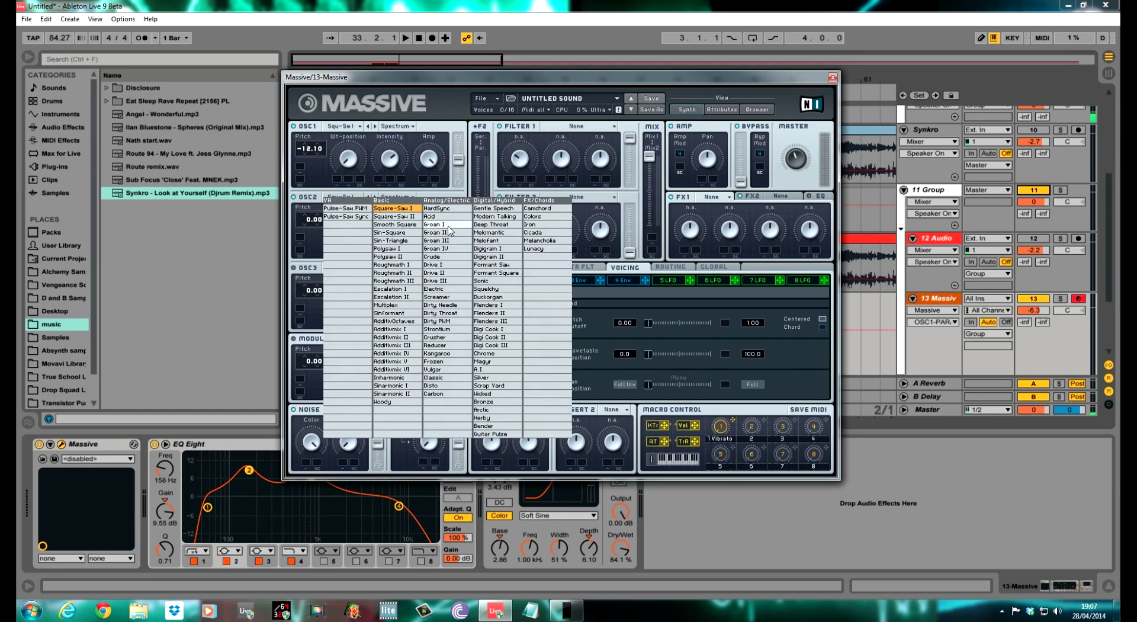
pyautogui.click(420, 241)
pyautogui.click(355, 231)
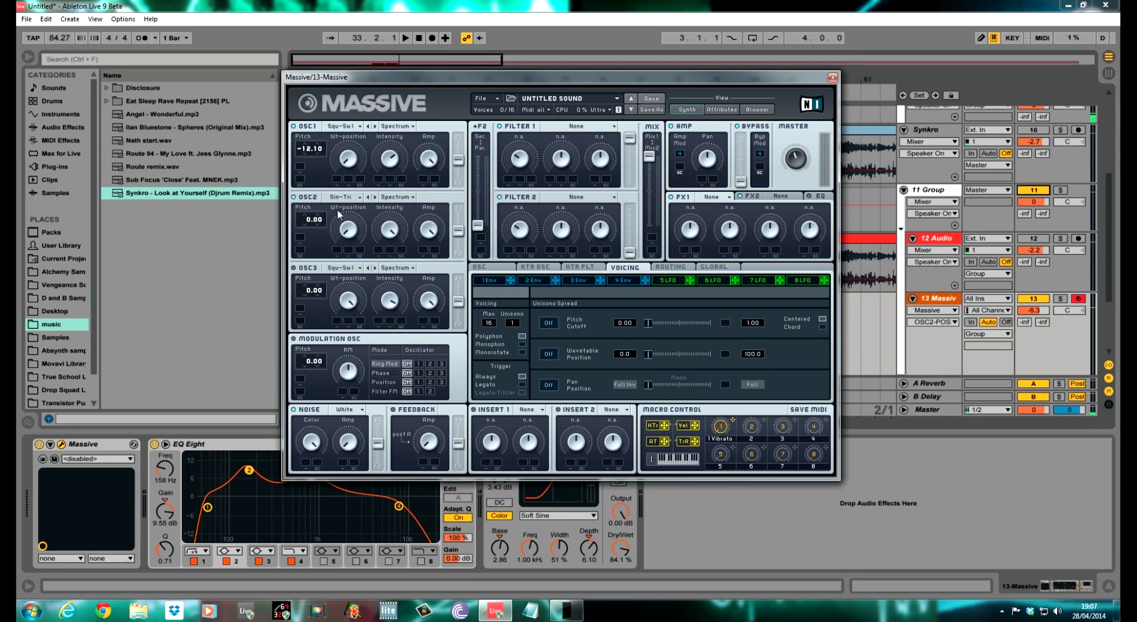
pyautogui.moveTo(303, 218)
pyautogui.mouseDown()
pyautogui.moveTo(303, 240)
pyautogui.moveTo(309, 222)
pyautogui.moveTo(311, 233)
pyautogui.mouseUp()
# Step: Set oscillator 3 to the Roughmath II wavetable and adjust its wavetable position and intensity
pyautogui.click(358, 270)
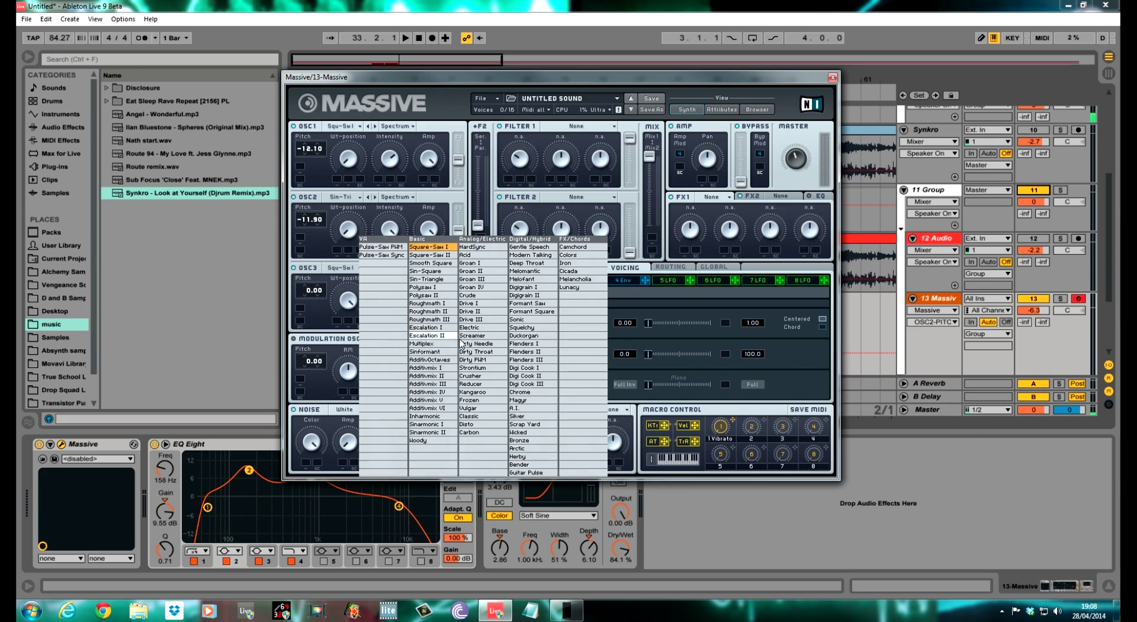
pyautogui.click(448, 312)
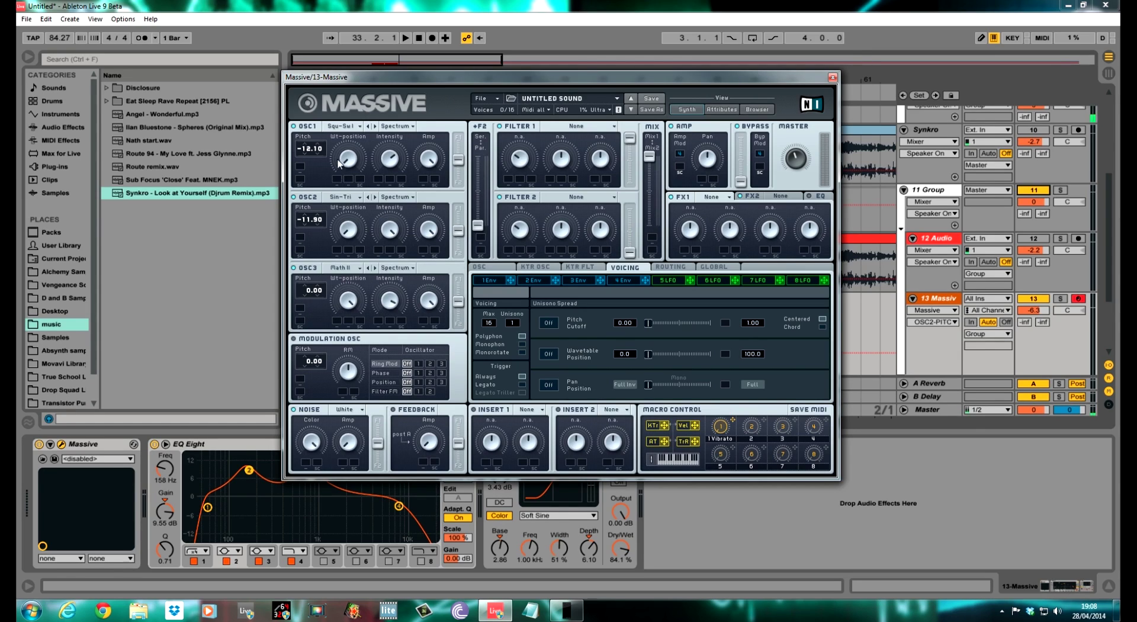
pyautogui.click(354, 302)
pyautogui.click(391, 301)
# Step: Play back the three-oscillator sound and adjust Massive's master volume
pyautogui.press('space')
pyautogui.moveTo(677, 77); pyautogui.dragTo(652, 113)
pyautogui.click(819, 207)
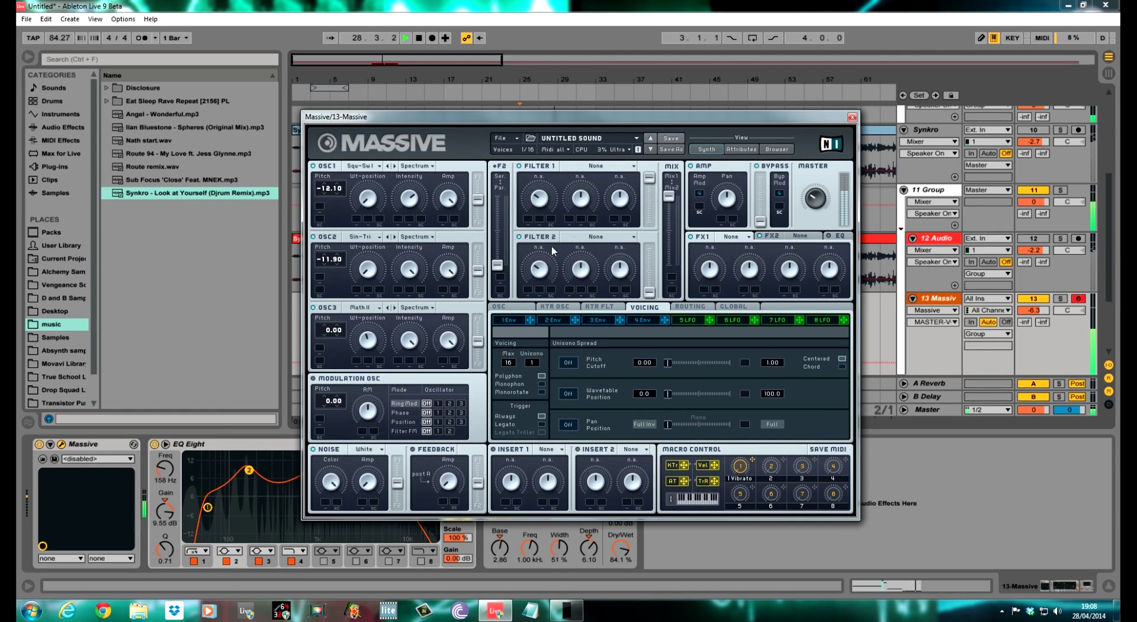
pyautogui.press('space')
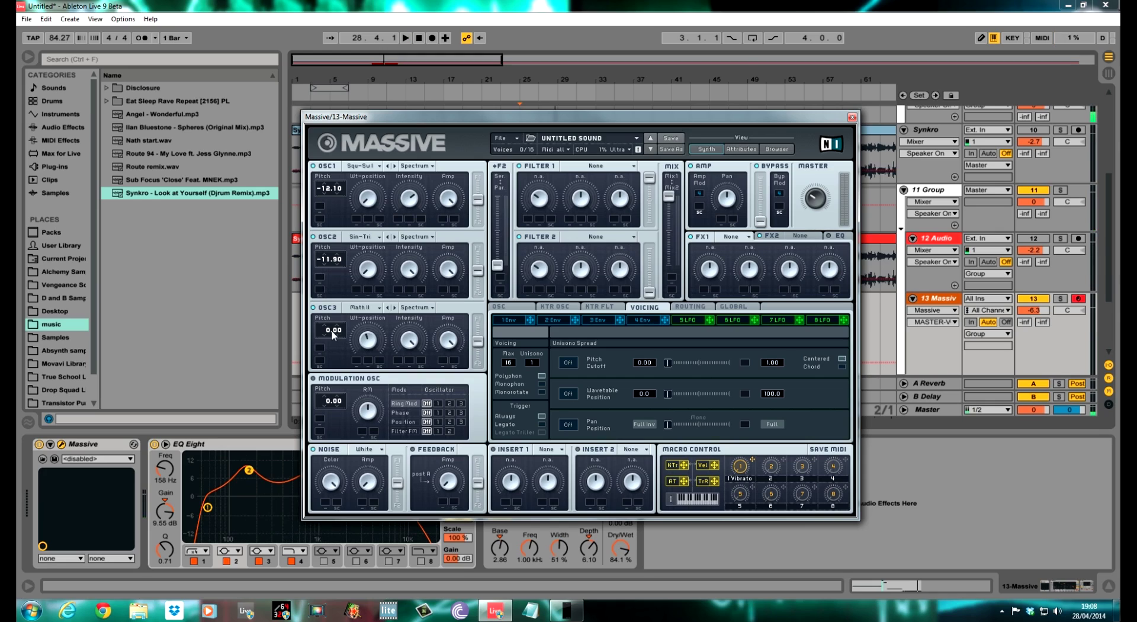
# Step: Set oscillator 3's pitch to -12.05
pyautogui.click(326, 331)
pyautogui.moveTo(325, 332); pyautogui.dragTo(328, 346)
pyautogui.moveTo(339, 340); pyautogui.dragTo(339, 339)
# Step: Set the modulation oscillator to phase-modulate oscillator 2, with pitch -11.00 and a reduced phase amount
pyautogui.click(413, 413)
pyautogui.click(451, 412)
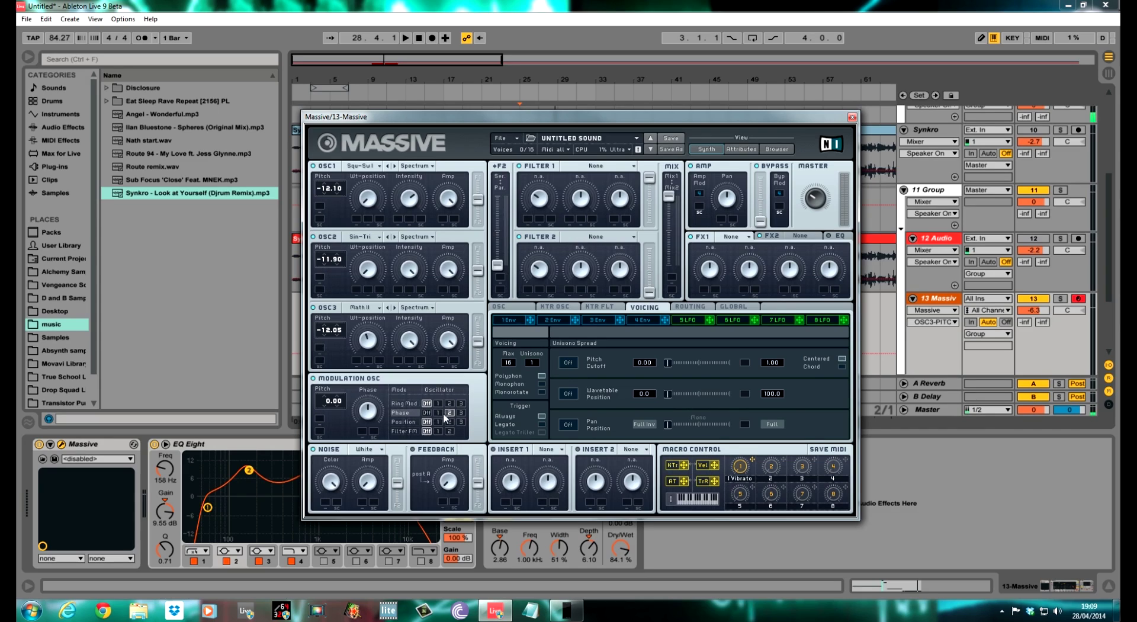
pyautogui.click(329, 399)
pyautogui.moveTo(329, 401); pyautogui.dragTo(331, 417)
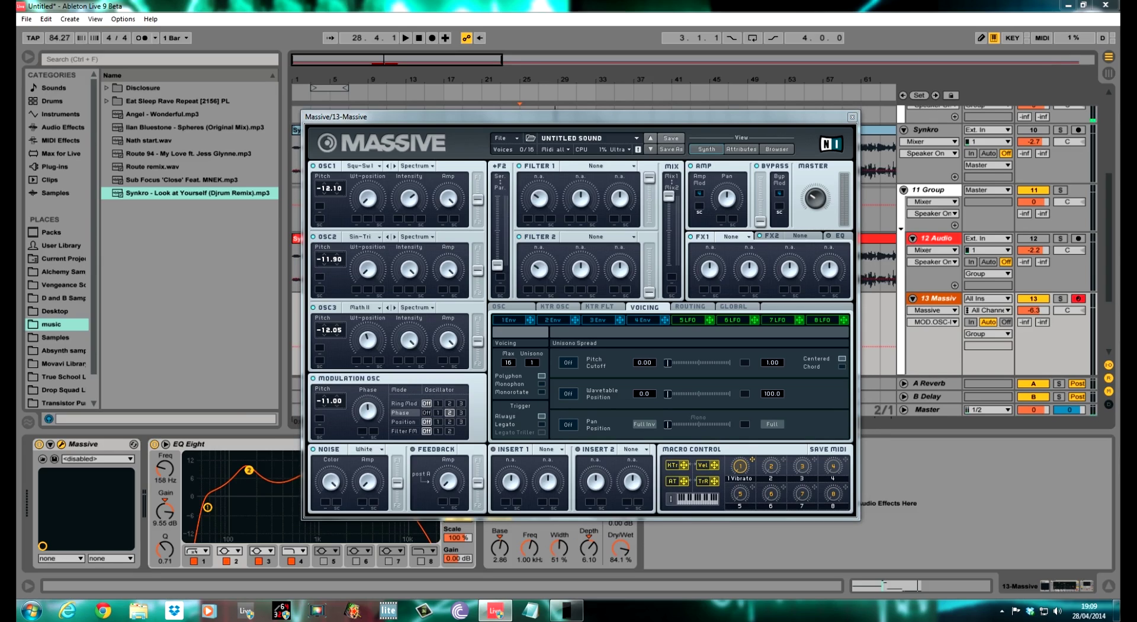
pyautogui.click(366, 415)
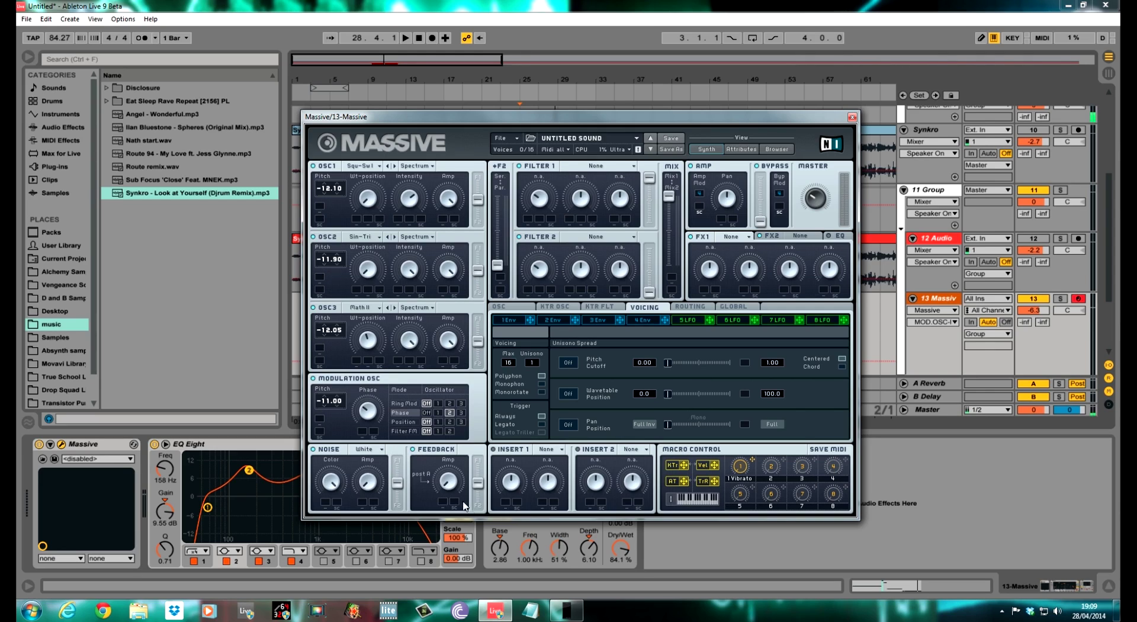
# Step: Raise the feedback amount and move the feedback's filter-routing fader all the way down
pyautogui.moveTo(477, 483); pyautogui.dragTo(452, 428)
pyautogui.moveTo(478, 482); pyautogui.dragTo(480, 554)
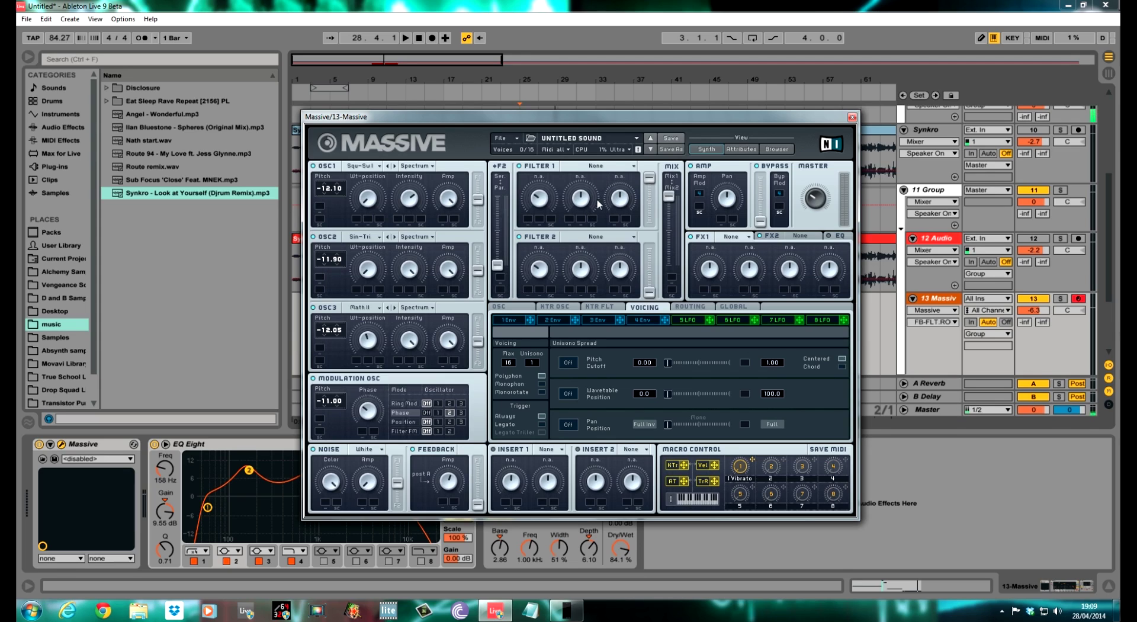
# Step: Set filter 1 to Lowpass 2 and move the filter mix fader to about midway between Mix1 and Mix2
pyautogui.click(635, 166)
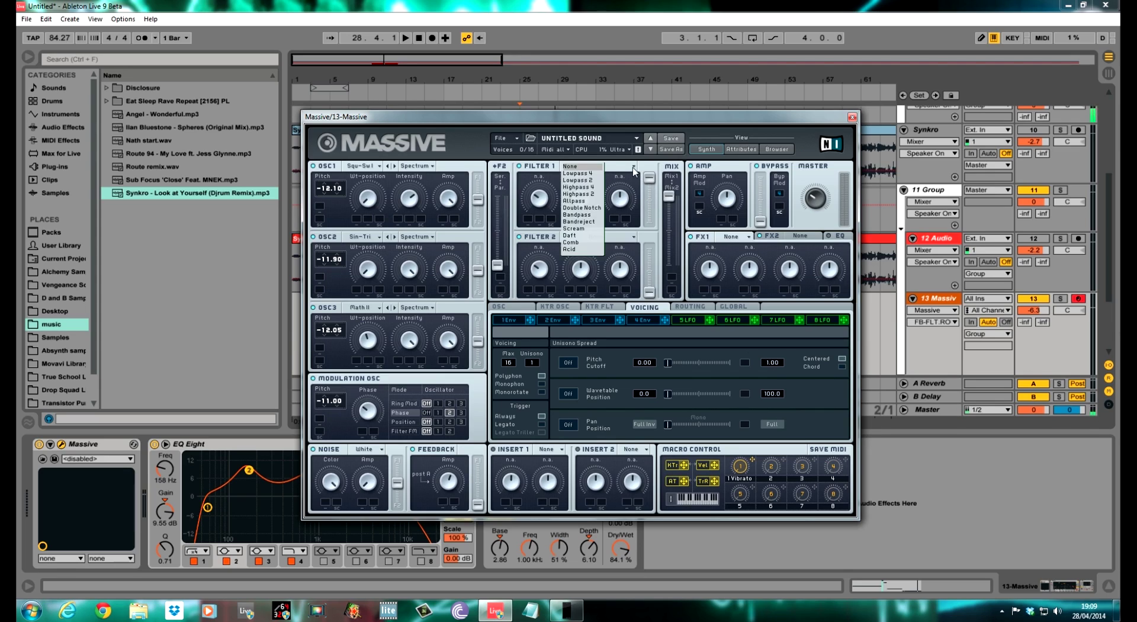
pyautogui.click(592, 187)
pyautogui.click(544, 200)
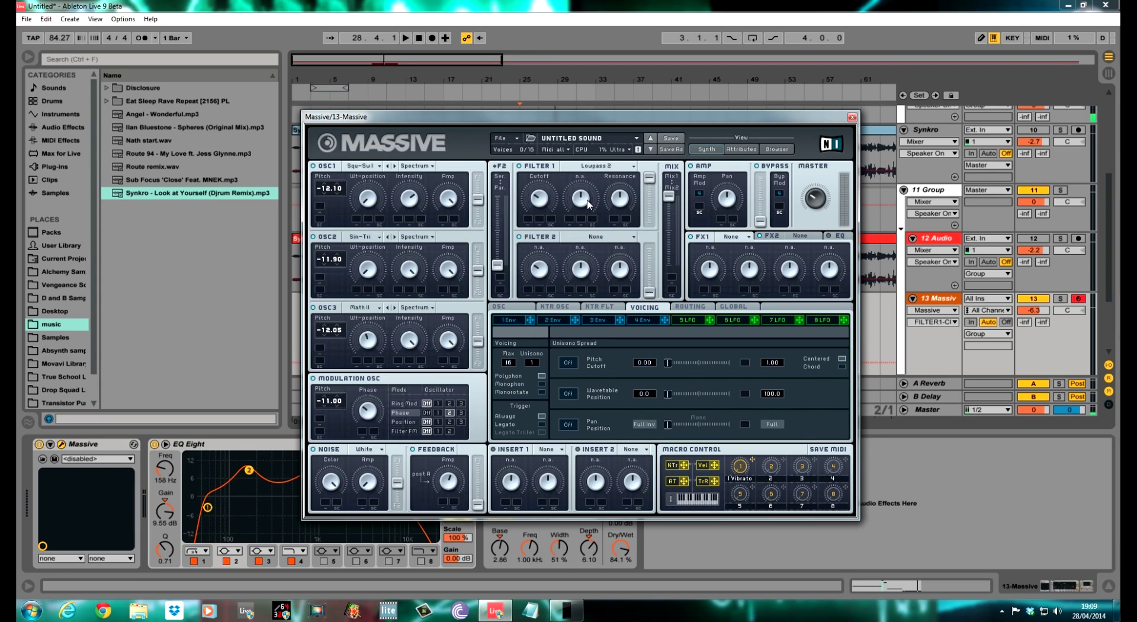
pyautogui.click(620, 199)
pyautogui.moveTo(667, 198); pyautogui.dragTo(665, 239)
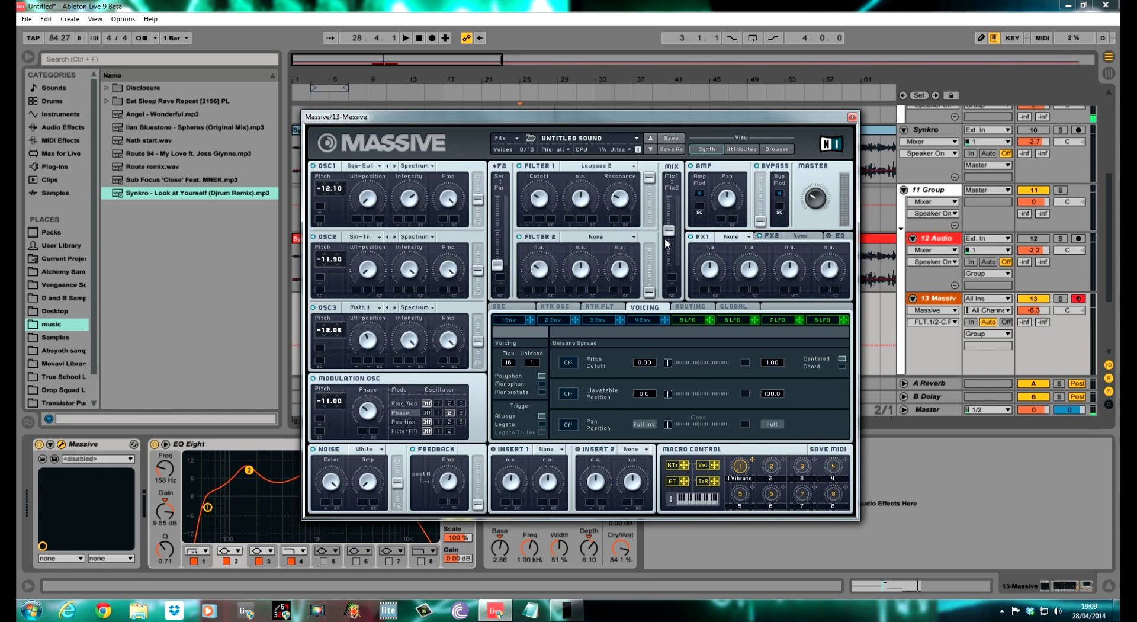
pyautogui.click(499, 268)
# Step: Set filter 2 to Daft, reduce its resonance and raise its output fader all the way up
pyautogui.click(631, 237)
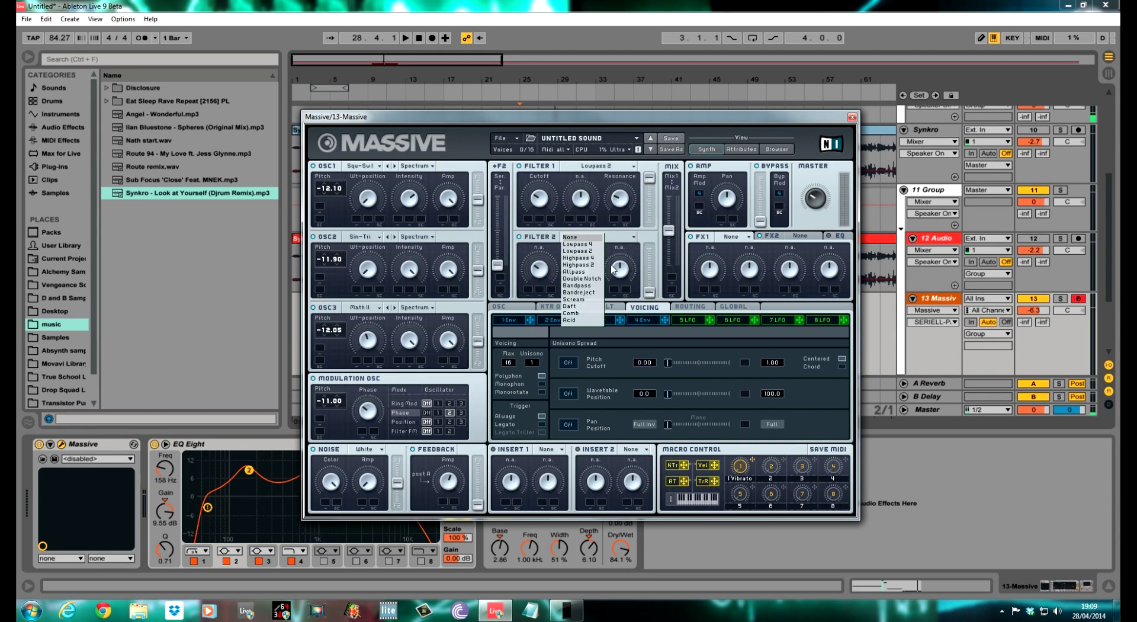
pyautogui.click(576, 306)
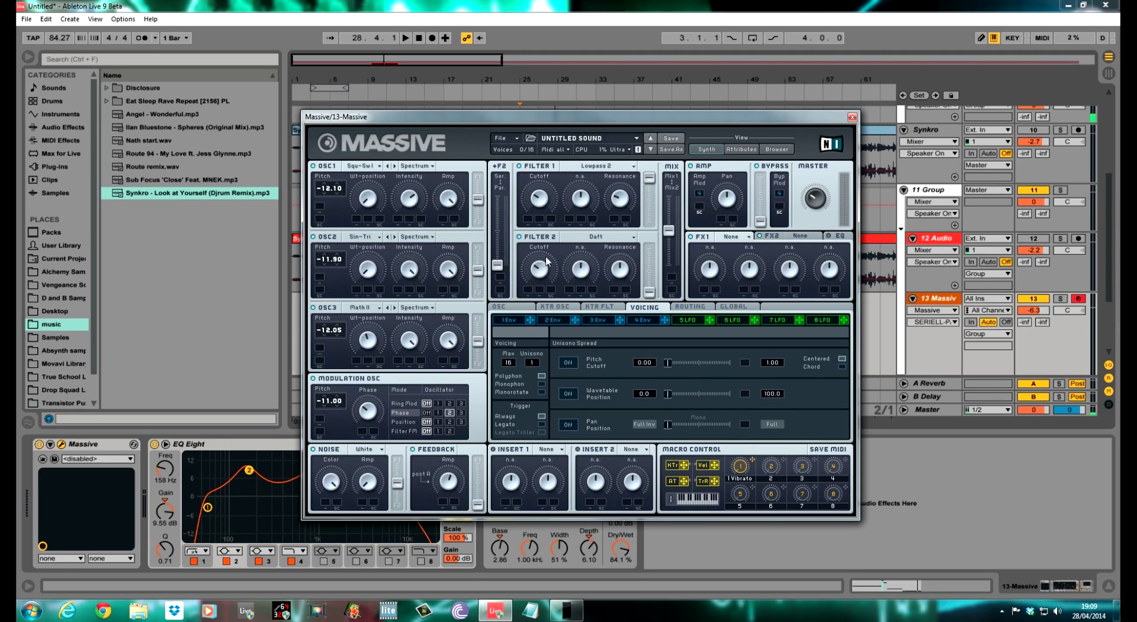
pyautogui.moveTo(545, 265); pyautogui.dragTo(546, 272)
pyautogui.moveTo(619, 268); pyautogui.dragTo(615, 305)
pyautogui.moveTo(649, 292); pyautogui.dragTo(643, 160)
# Step: Move the Massive window higher up and play back the bass with both filters
pyautogui.moveTo(612, 120); pyautogui.dragTo(628, 80)
pyautogui.click(598, 427)
pyautogui.press('space')
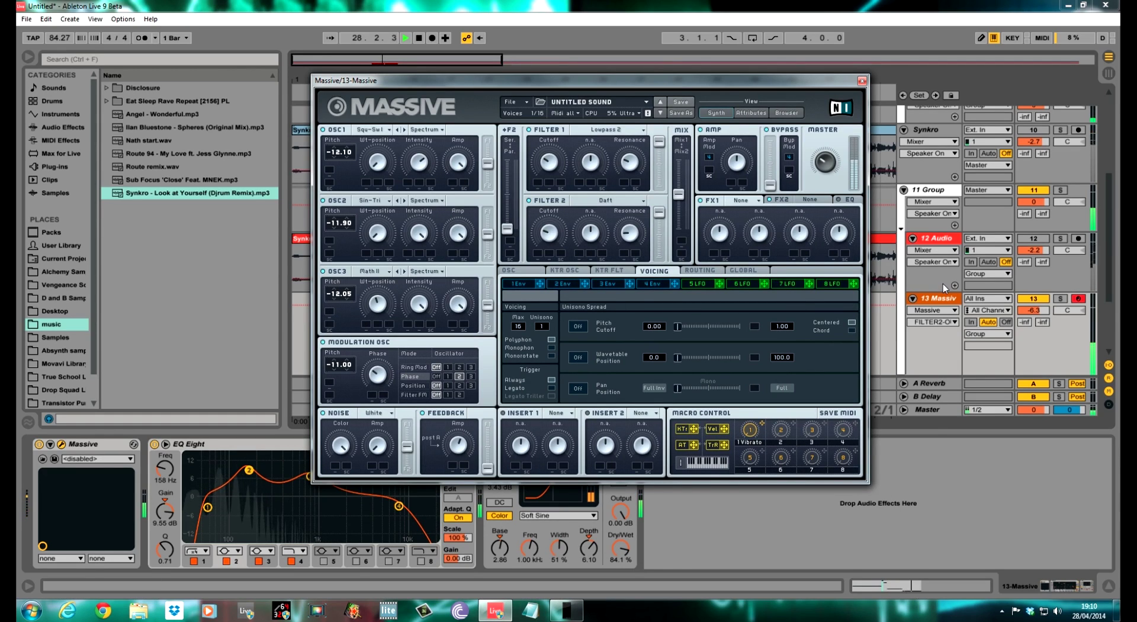
pyautogui.press('space')
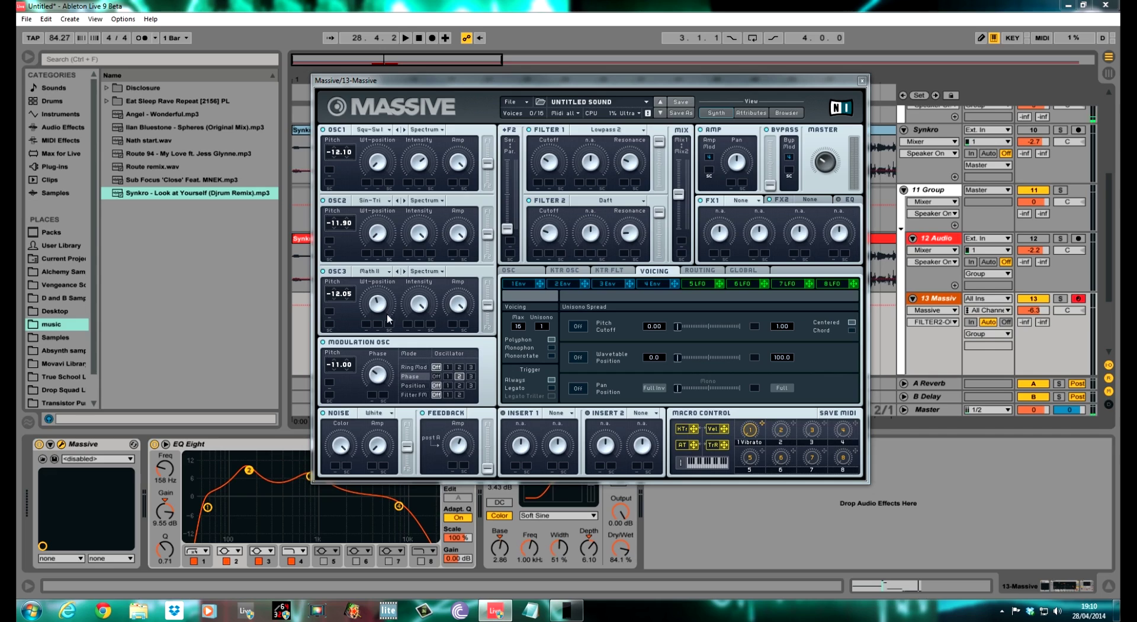
# Step: In the oscillator settings, shorten the vibrato envelope's decay to about midway, matching the attack, and adjust the vibrato rate modulation
pyautogui.click(524, 272)
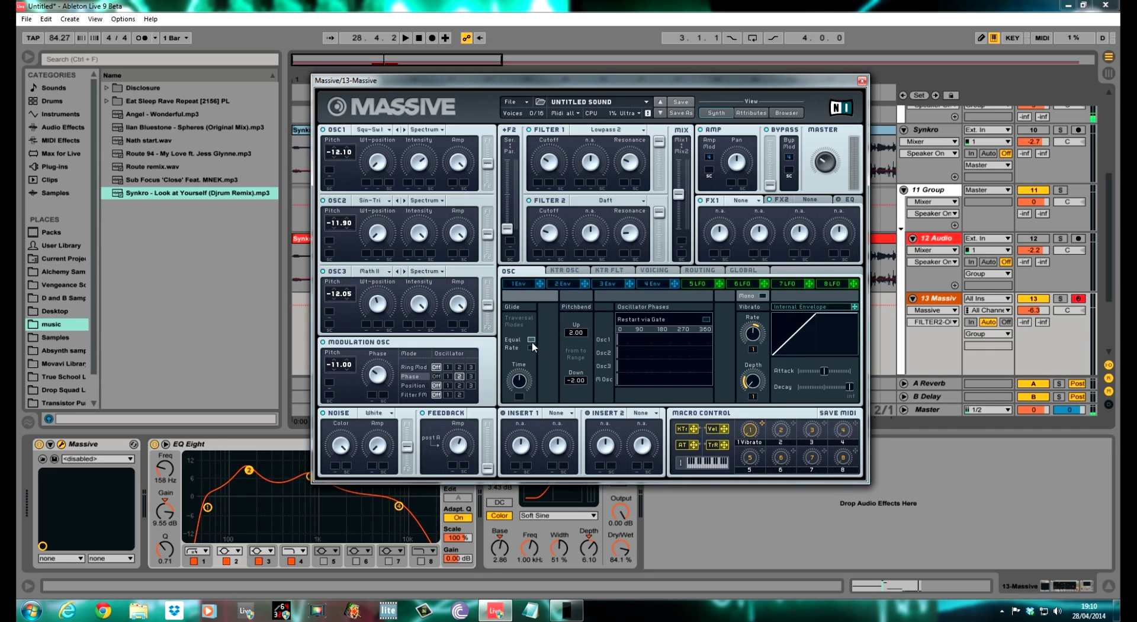
pyautogui.click(516, 383)
pyautogui.moveTo(752, 347); pyautogui.dragTo(758, 339)
pyautogui.moveTo(851, 386); pyautogui.dragTo(822, 385)
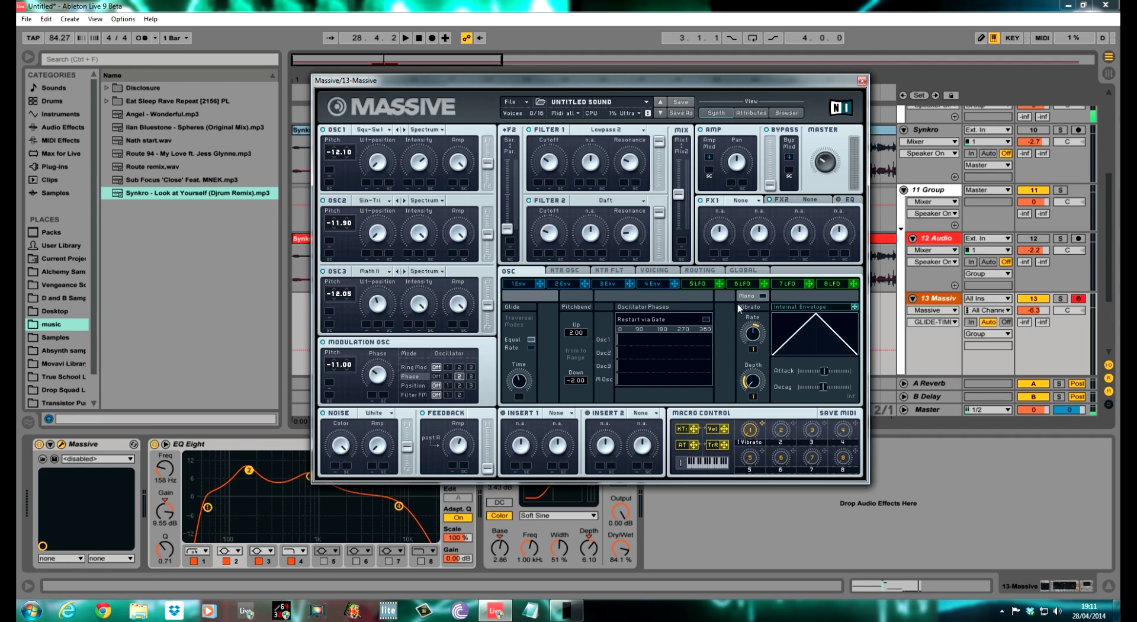
# Step: In the voicing settings, set Unisono to 4 and use Monophon mode with the Always trigger
pyautogui.click(657, 270)
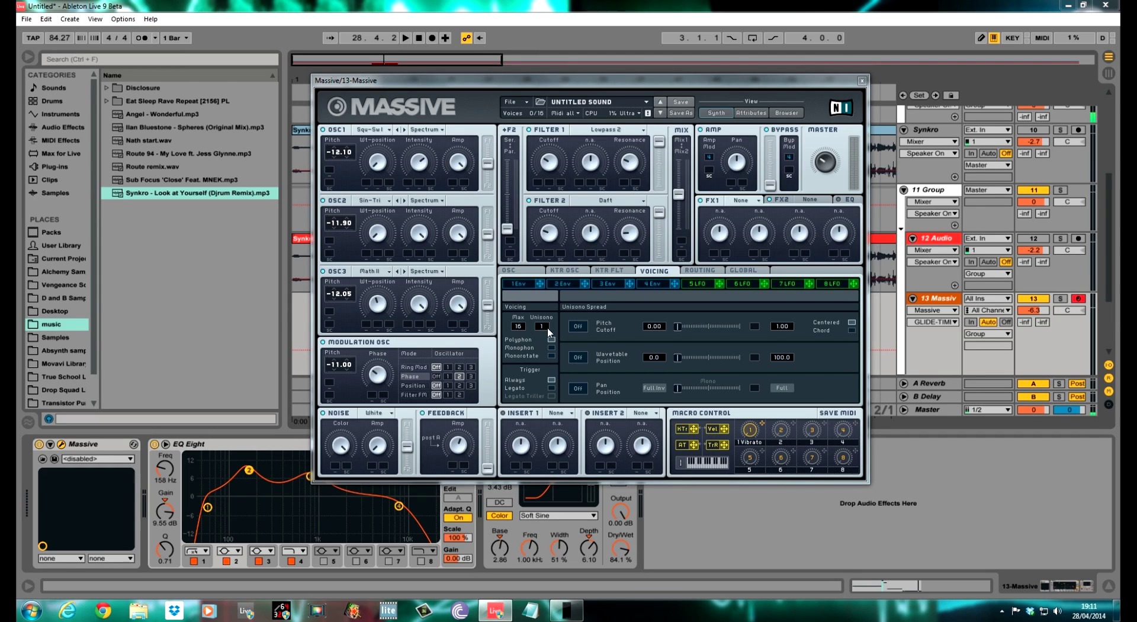
pyautogui.moveTo(548, 330); pyautogui.dragTo(550, 323)
pyautogui.click(551, 347)
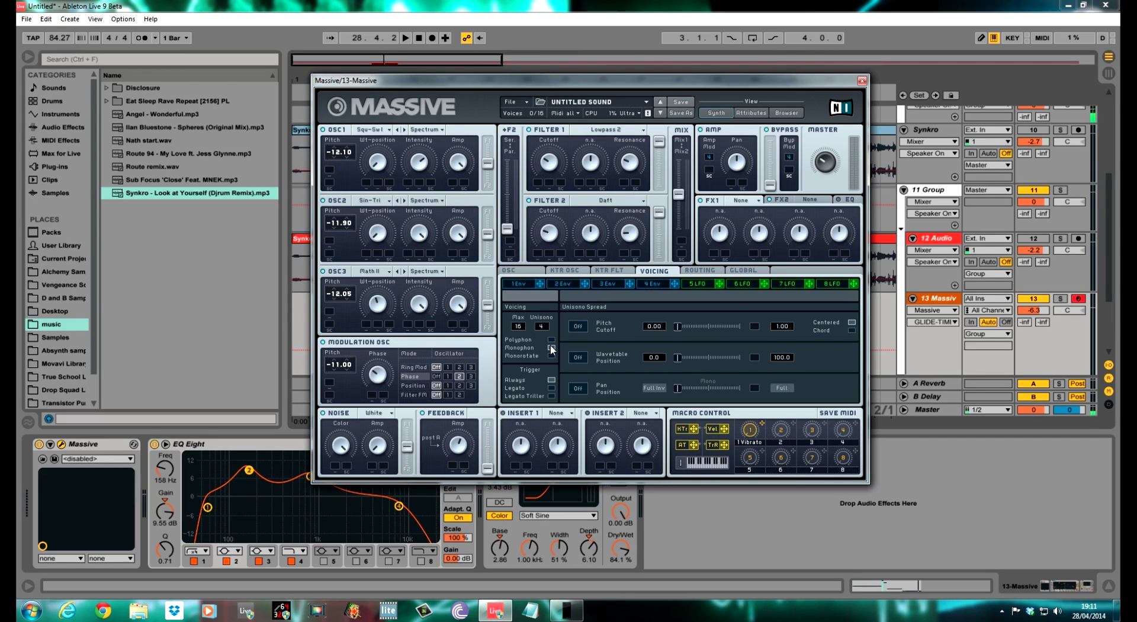
pyautogui.click(552, 379)
# Step: Enable the Pan Position unisono spread, raise its amount slightly and play back the result
pyautogui.click(578, 388)
pyautogui.moveTo(679, 388); pyautogui.dragTo(697, 389)
pyautogui.press('space')
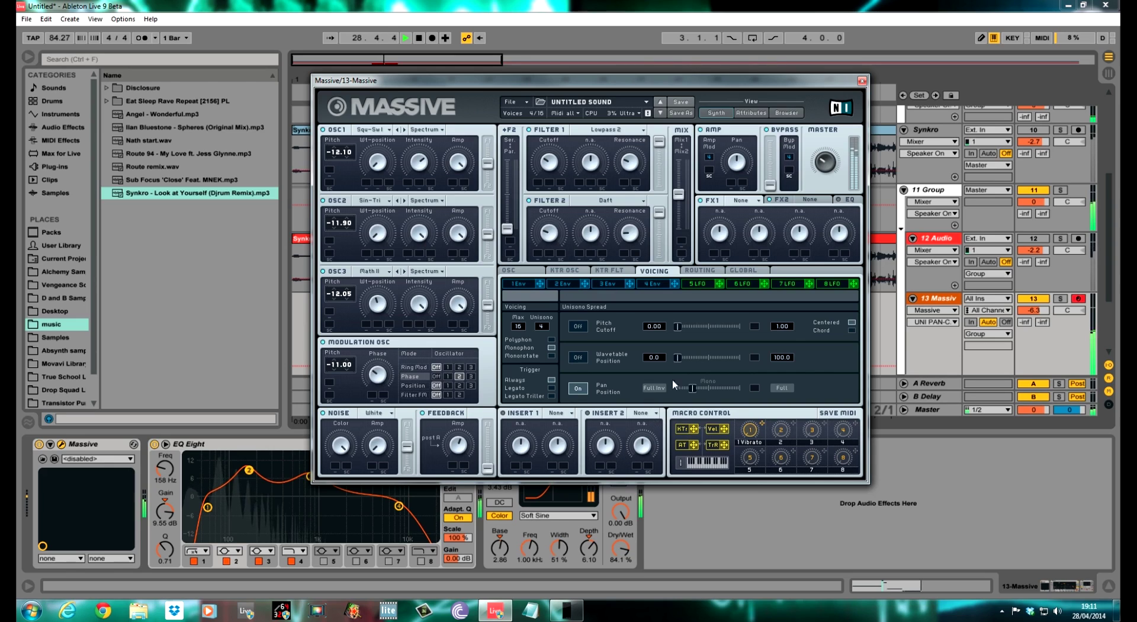
pyautogui.press('space')
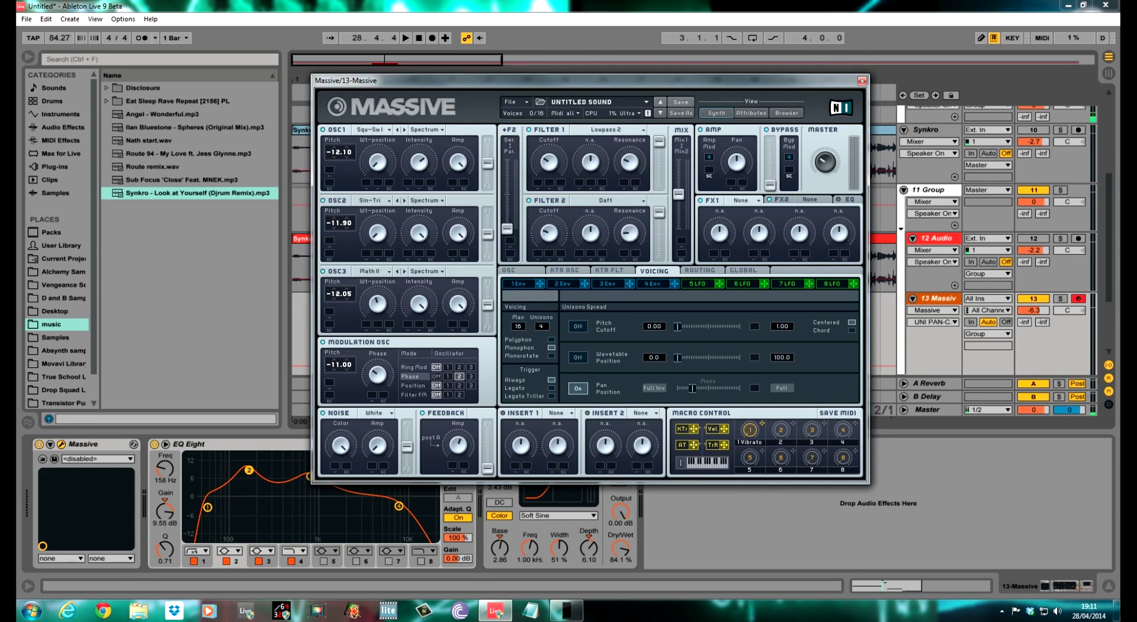
# Step: In the routing diagram, choose the Insert 2 position after the filter mix, and return to the oscillator settings
pyautogui.click(708, 273)
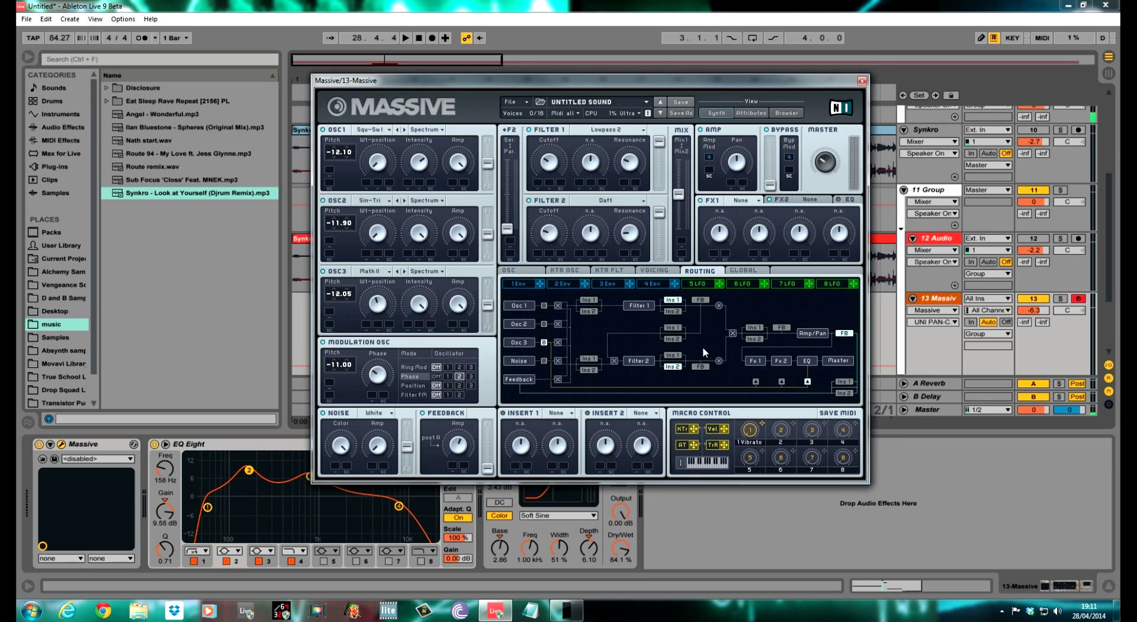
pyautogui.click(754, 340)
pyautogui.click(524, 272)
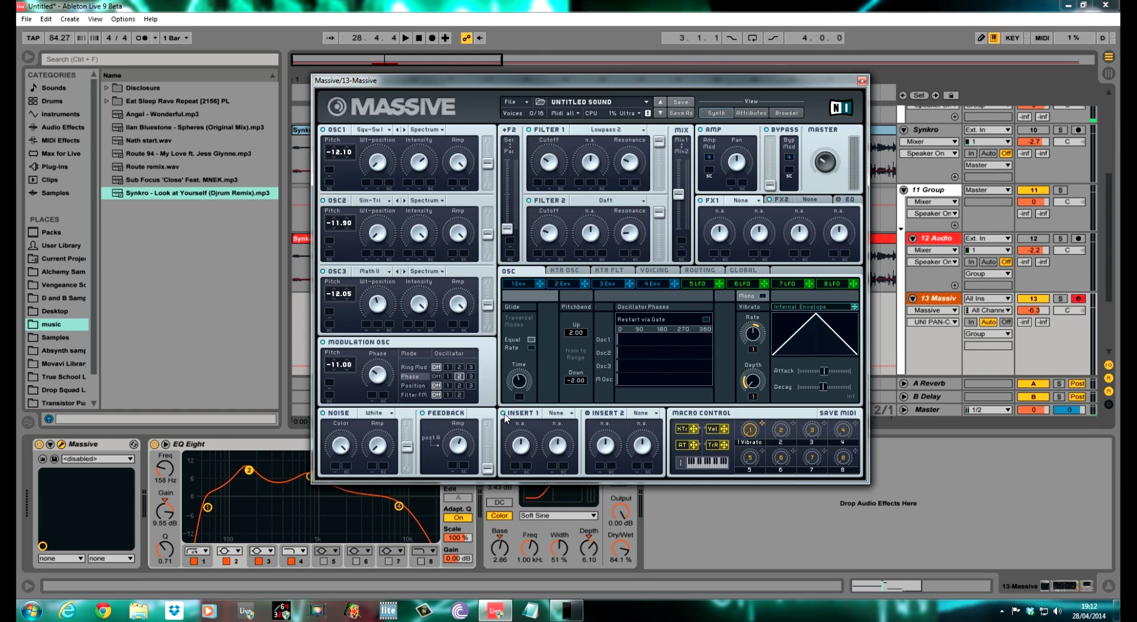
# Step: Set Insert 1 to Parabolic Shaper and reduce its dry/wet and drive amounts
pyautogui.click(570, 414)
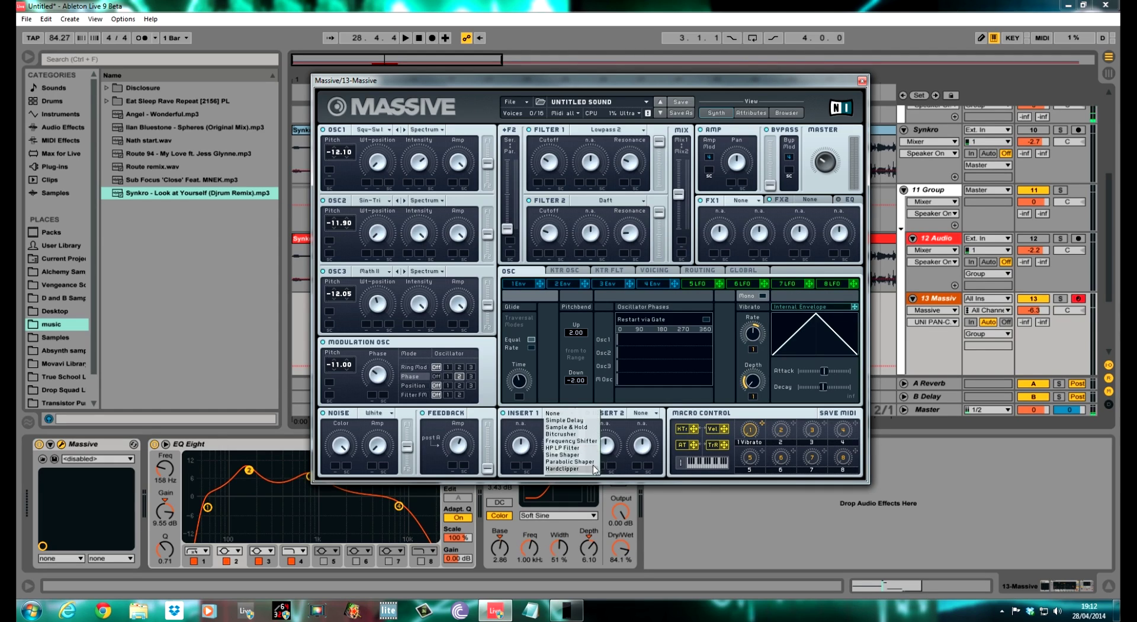
pyautogui.click(569, 462)
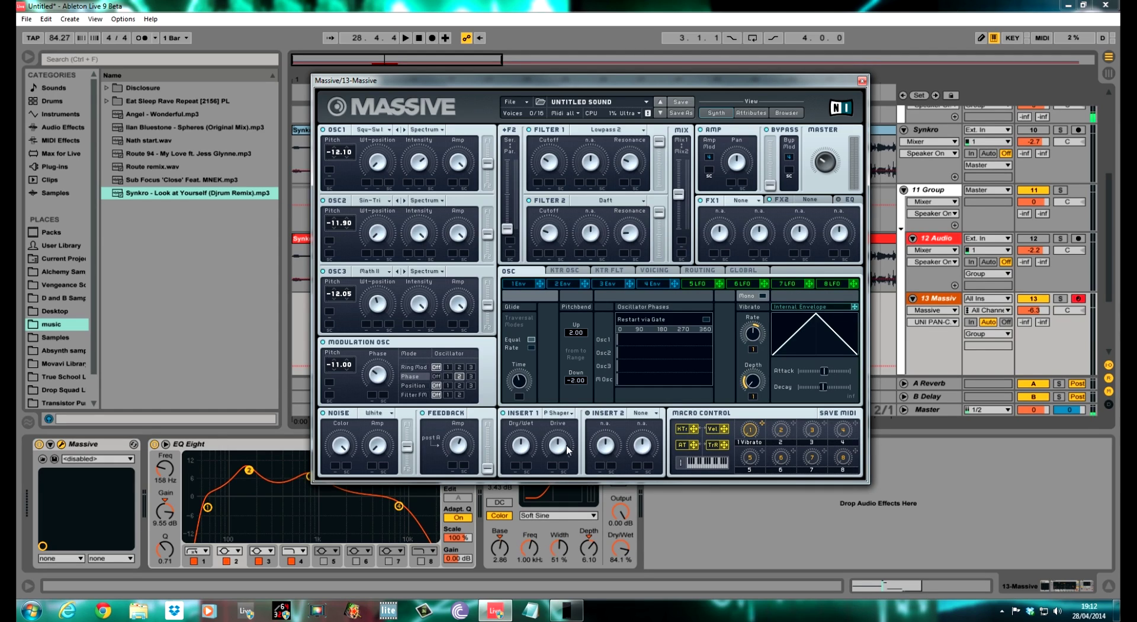
pyautogui.click(520, 449)
pyautogui.moveTo(517, 457); pyautogui.dragTo(514, 481)
pyautogui.click(557, 445)
# Step: Set Insert 2 to Sine Shaper and reduce its dry/wet and drive amounts
pyautogui.click(654, 413)
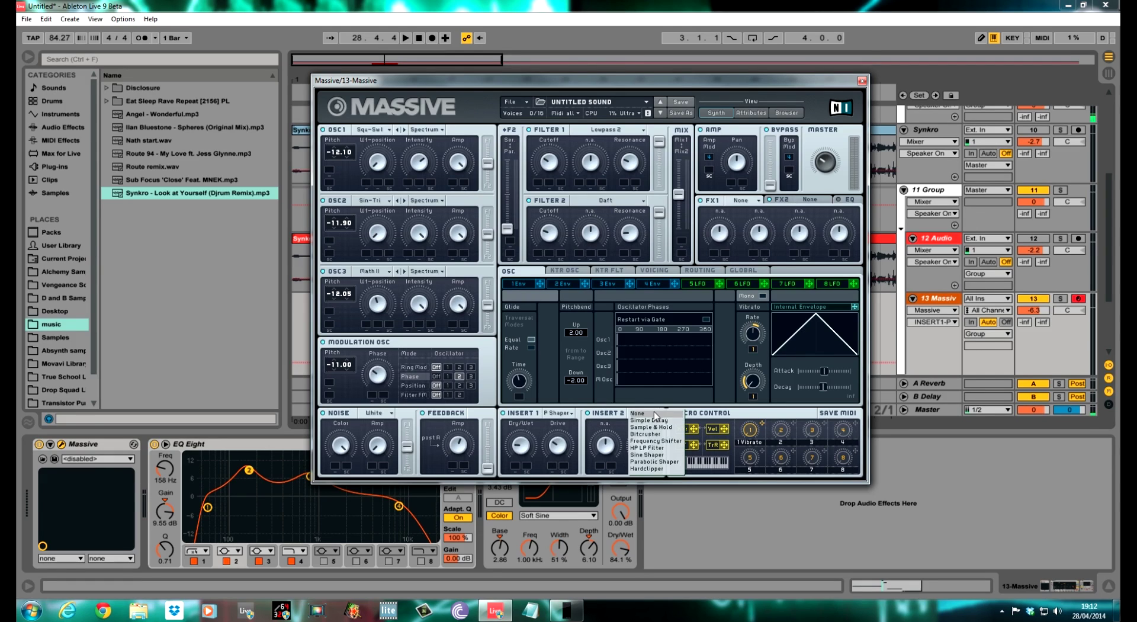
pyautogui.click(661, 455)
pyautogui.moveTo(601, 440); pyautogui.dragTo(644, 453)
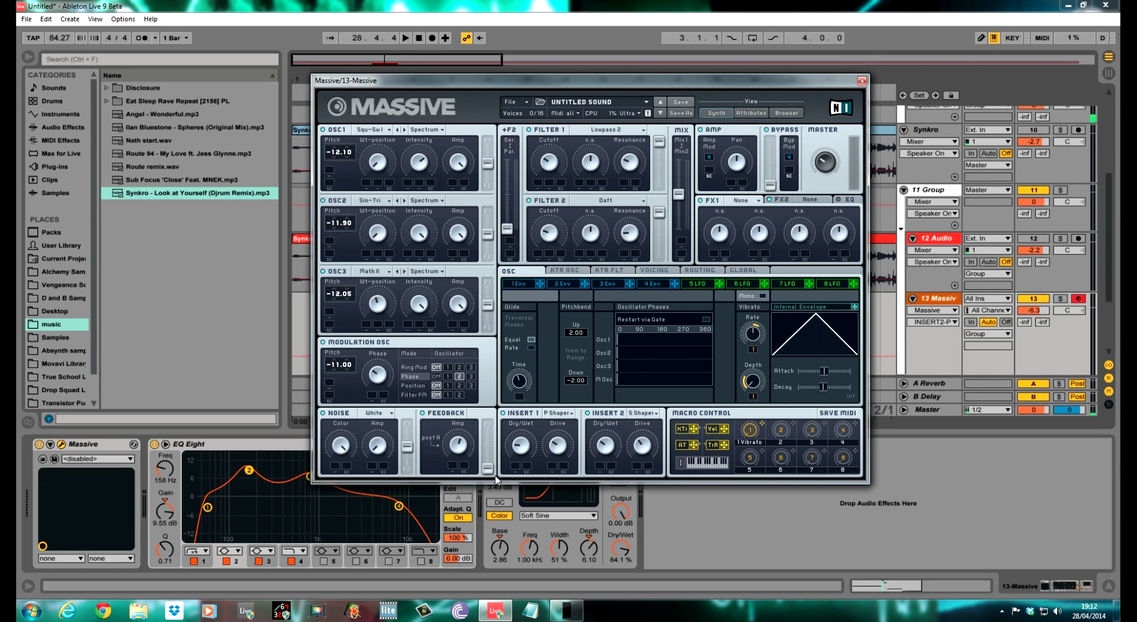
# Step: Play back the bass and fine-tune Insert 1's drive and dry/wet amounts
pyautogui.press('space')
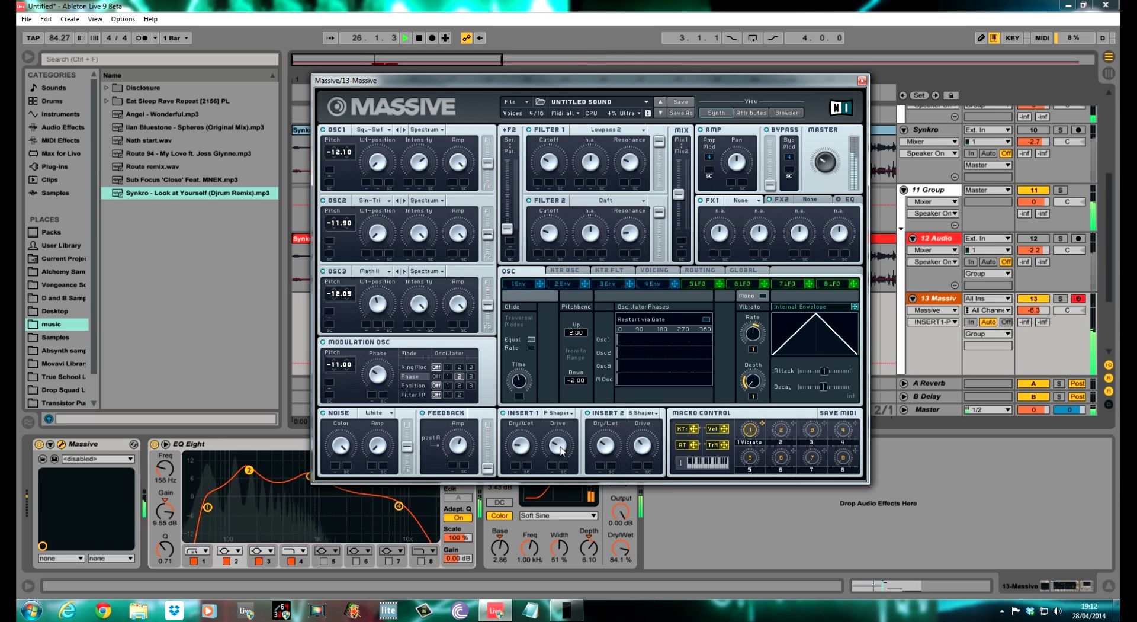
pyautogui.moveTo(558, 445); pyautogui.dragTo(558, 447)
pyautogui.click(521, 446)
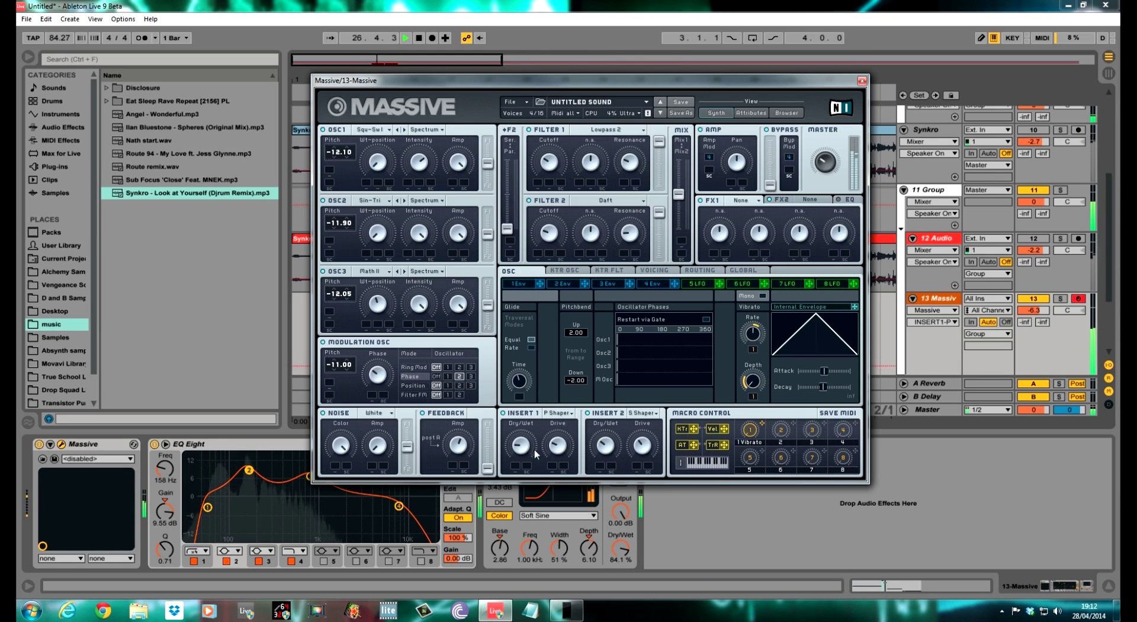
pyautogui.moveTo(521, 446); pyautogui.dragTo(520, 453)
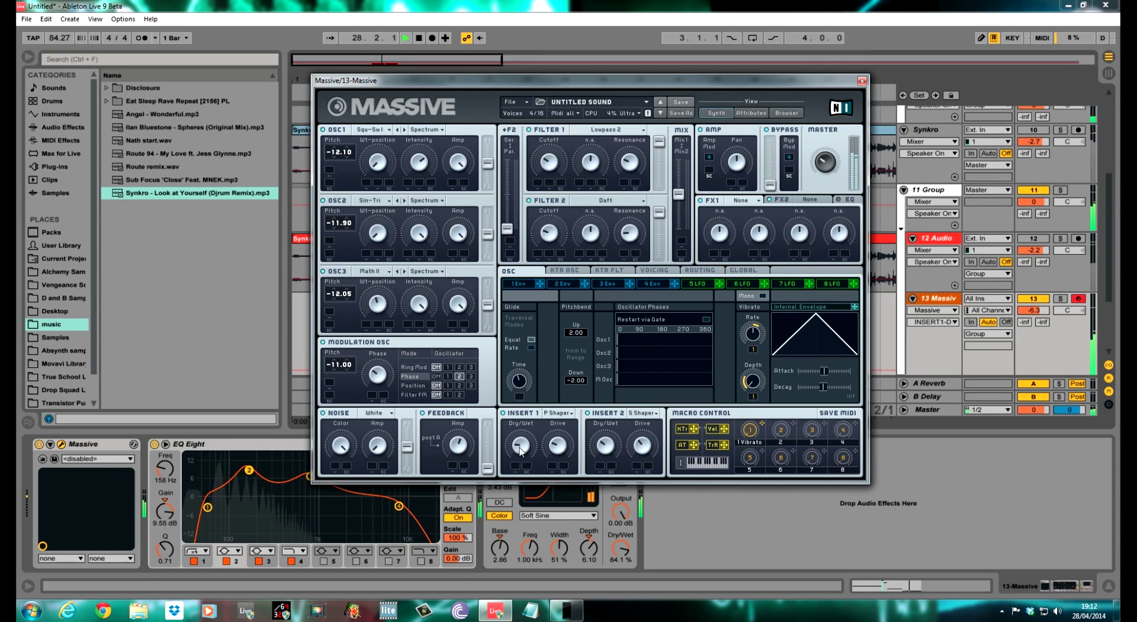
pyautogui.press('space')
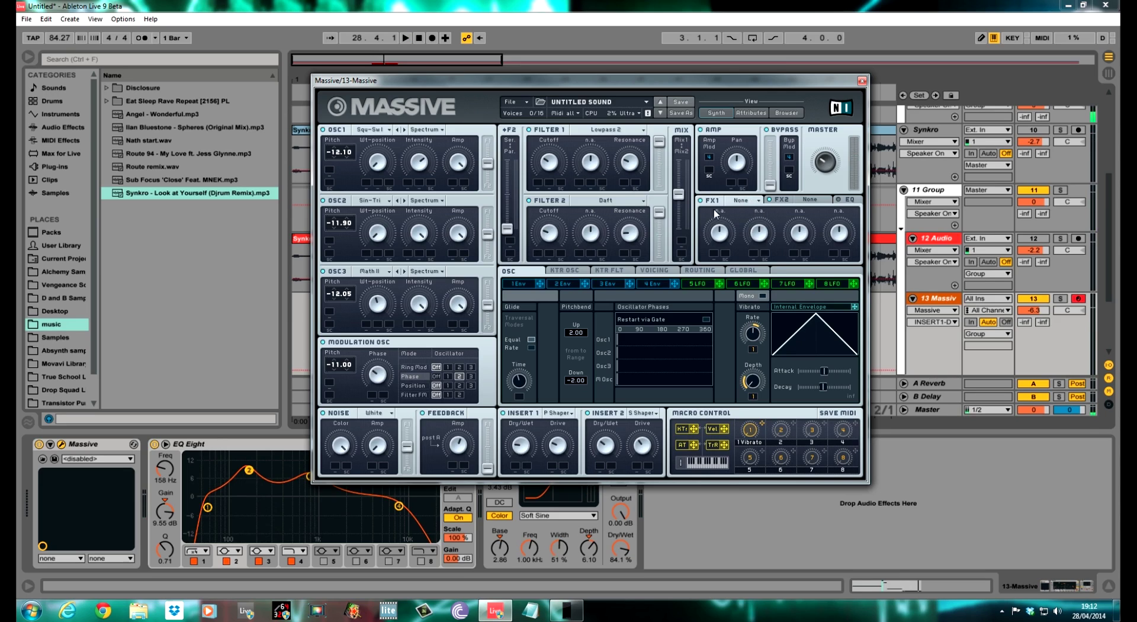
# Step: Set FX1 to Dimension Expander and reduce its dry/wet amount
pyautogui.click(759, 202)
pyautogui.click(764, 298)
pyautogui.moveTo(720, 228); pyautogui.dragTo(720, 249)
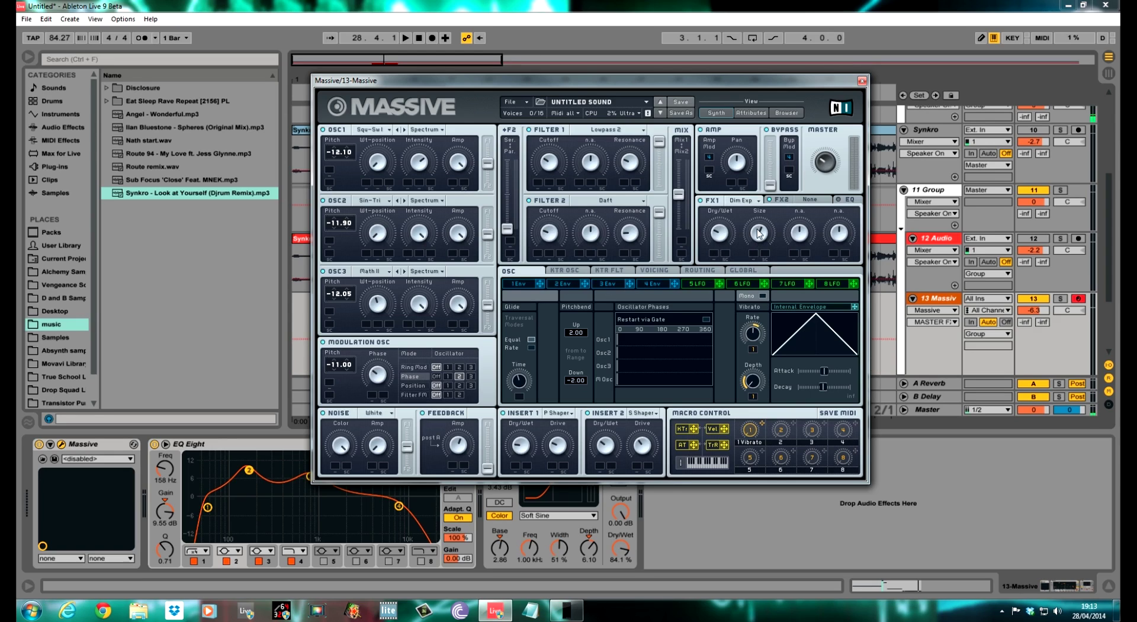
# Step: Set FX2 to Chorus with a low dry/wet amount
pyautogui.click(819, 200)
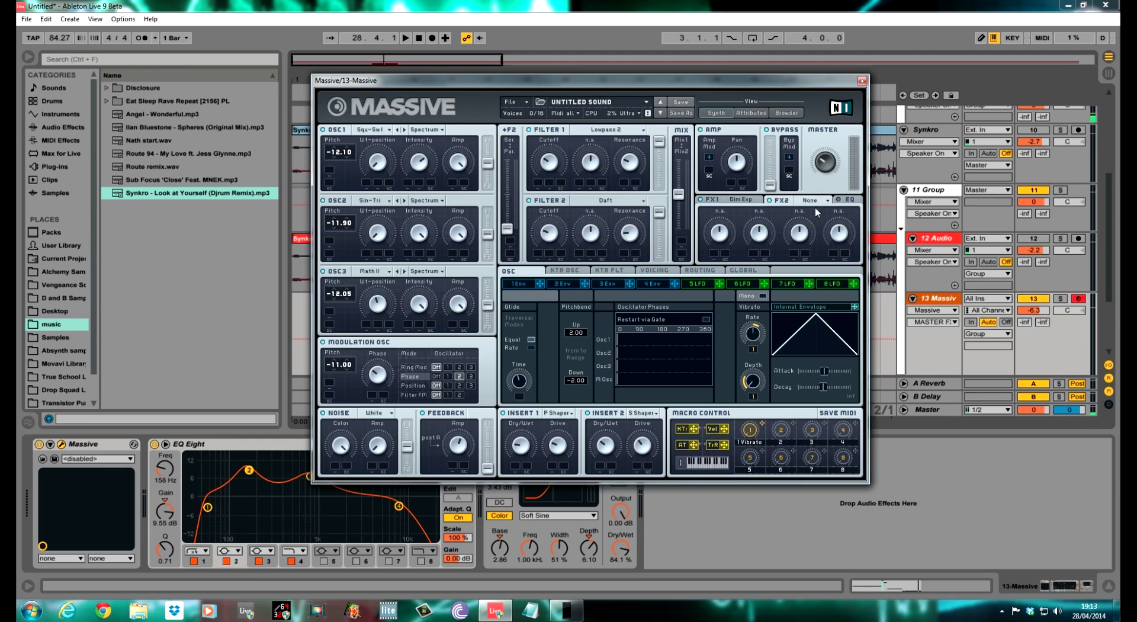
pyautogui.click(827, 202)
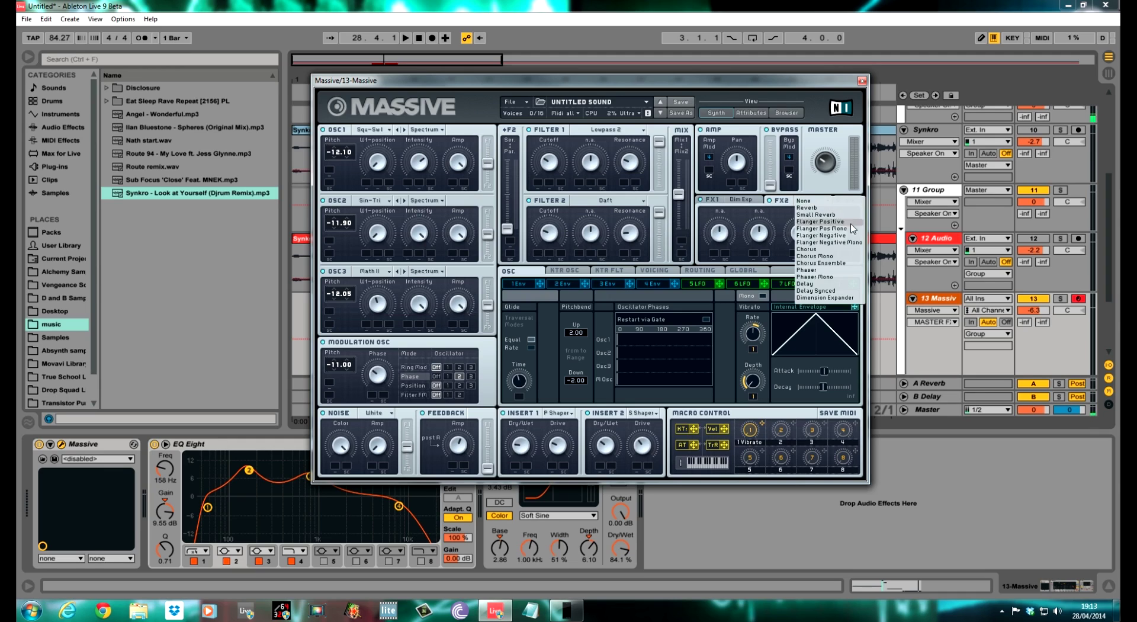
pyautogui.click(820, 250)
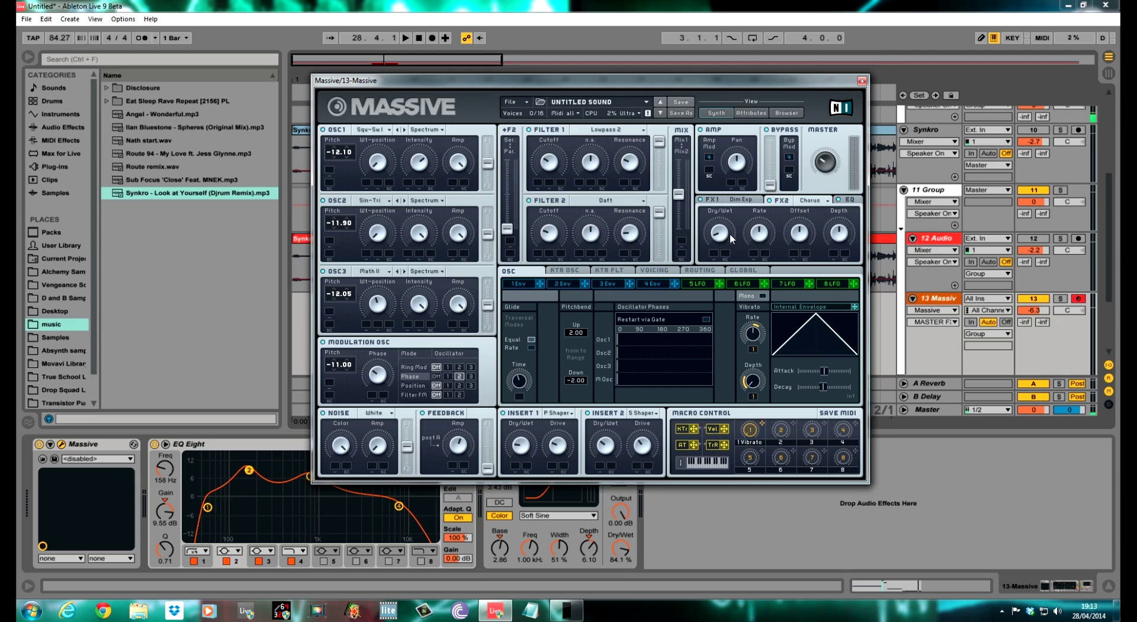
# Step: Shape Massive's EQ by adjusting the low shelf, boost, frequency and high shelf
pyautogui.click(851, 200)
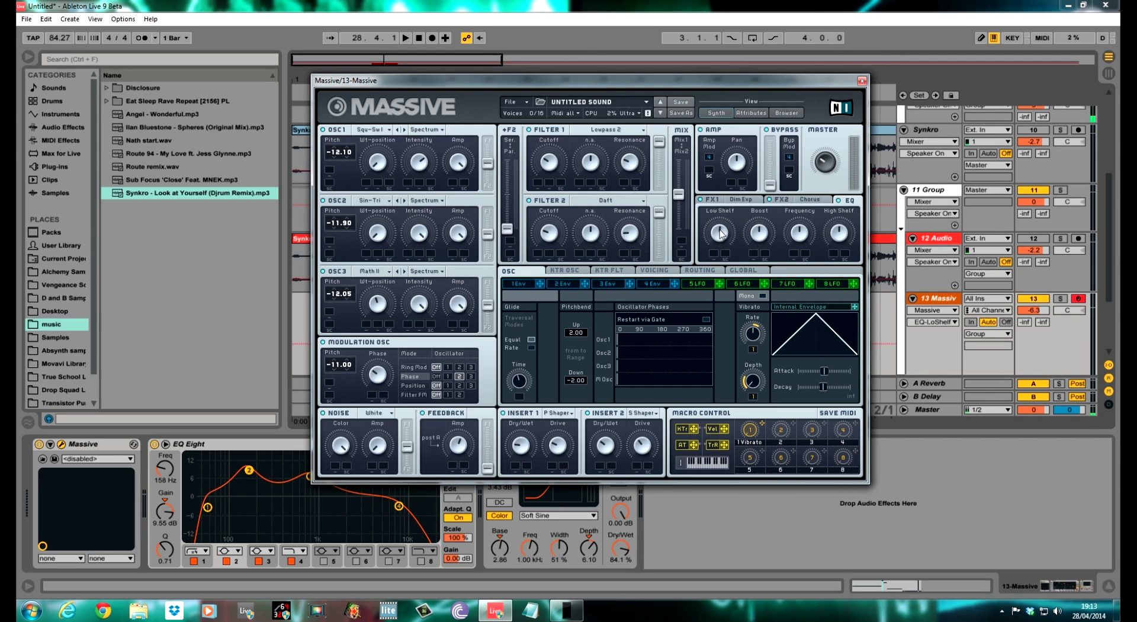
pyautogui.click(760, 240)
pyautogui.click(846, 241)
pyautogui.click(807, 238)
# Step: Set the modulation oscillator's pitch to -12.00 while playing back the bass
pyautogui.press('space')
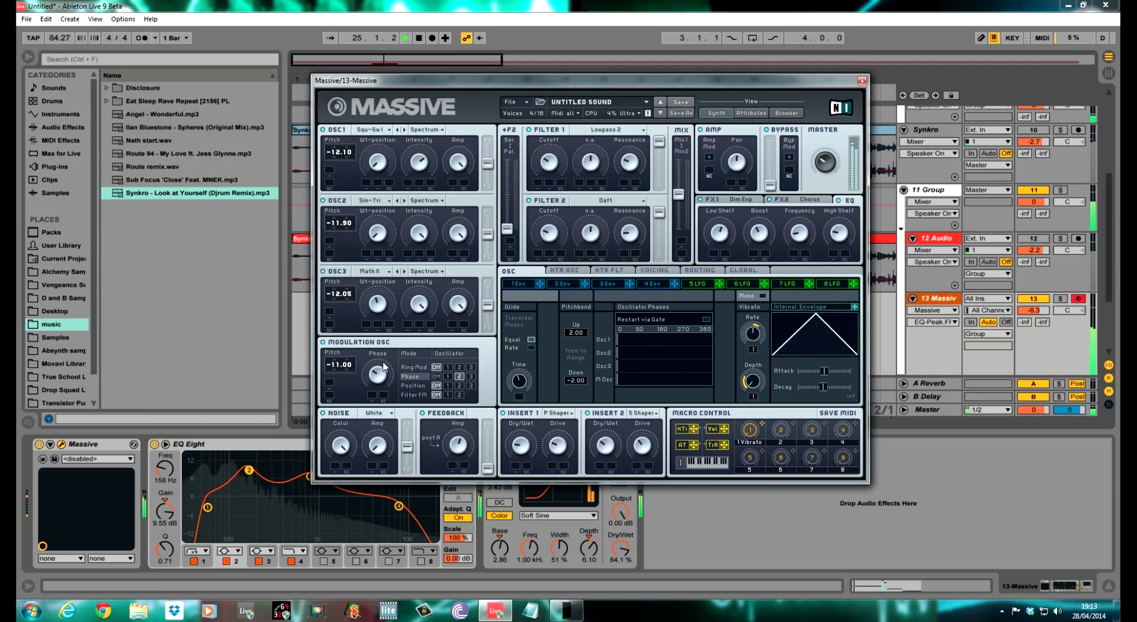
pyautogui.scroll(-1, 338, 367)
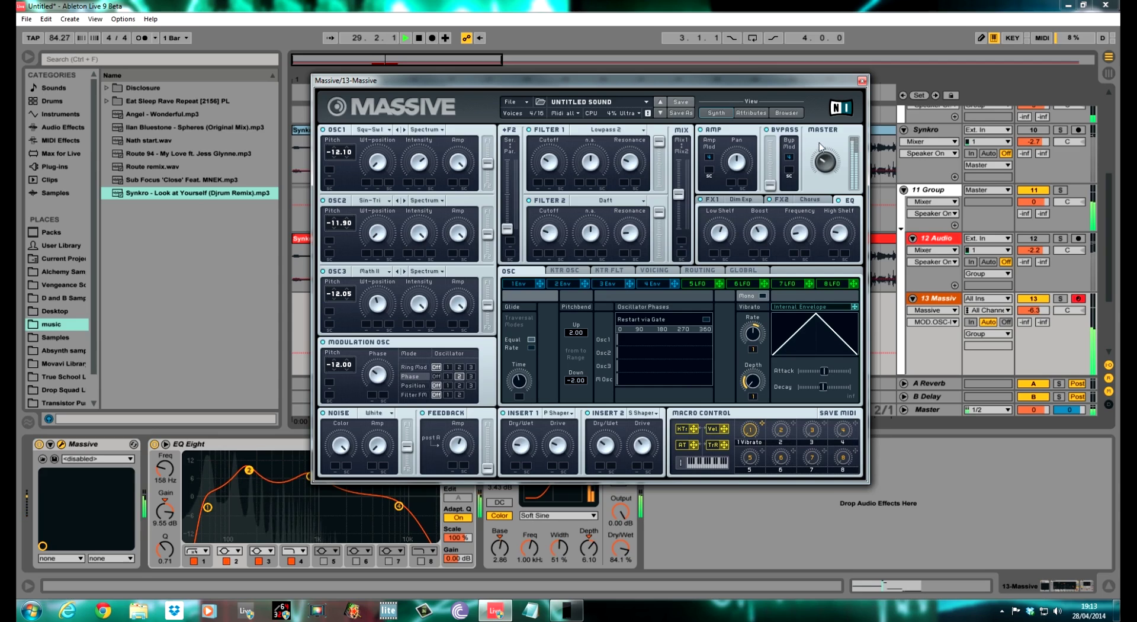
pyautogui.press('space')
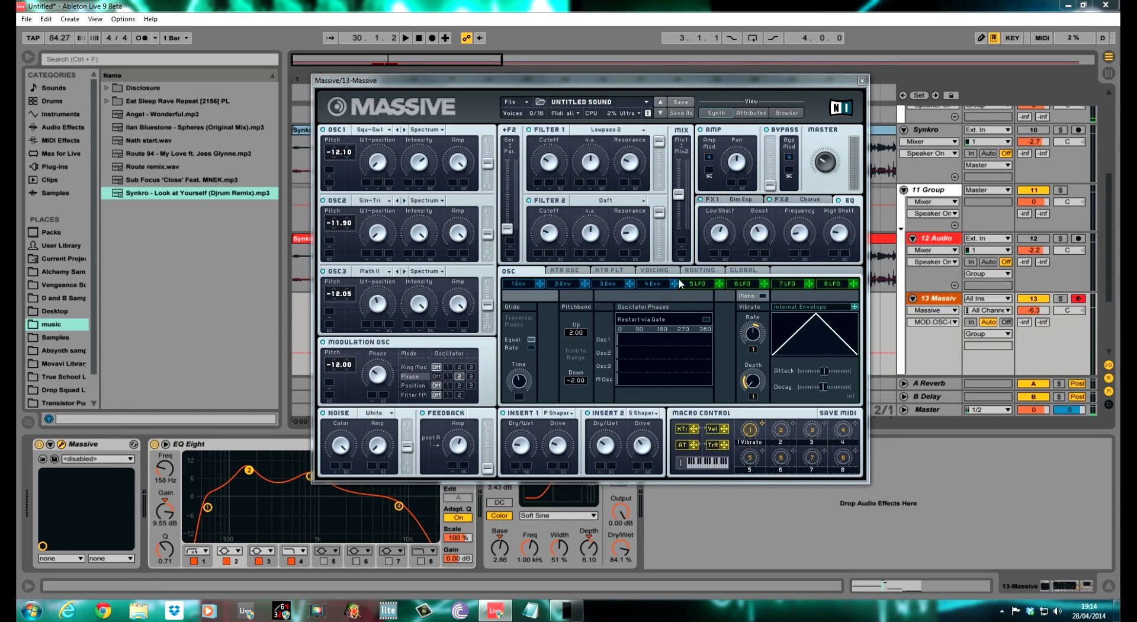
# Step: Lengthen envelope 4's attack, lower its decay level slightly and adjust its release
pyautogui.click(658, 285)
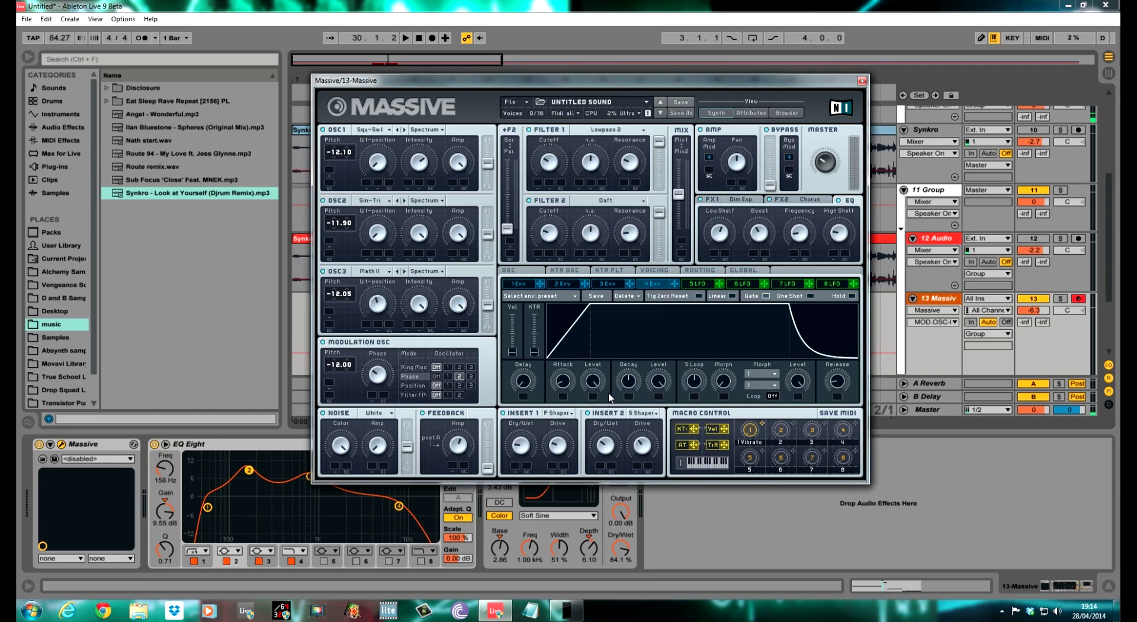
pyautogui.moveTo(564, 382); pyautogui.dragTo(562, 374)
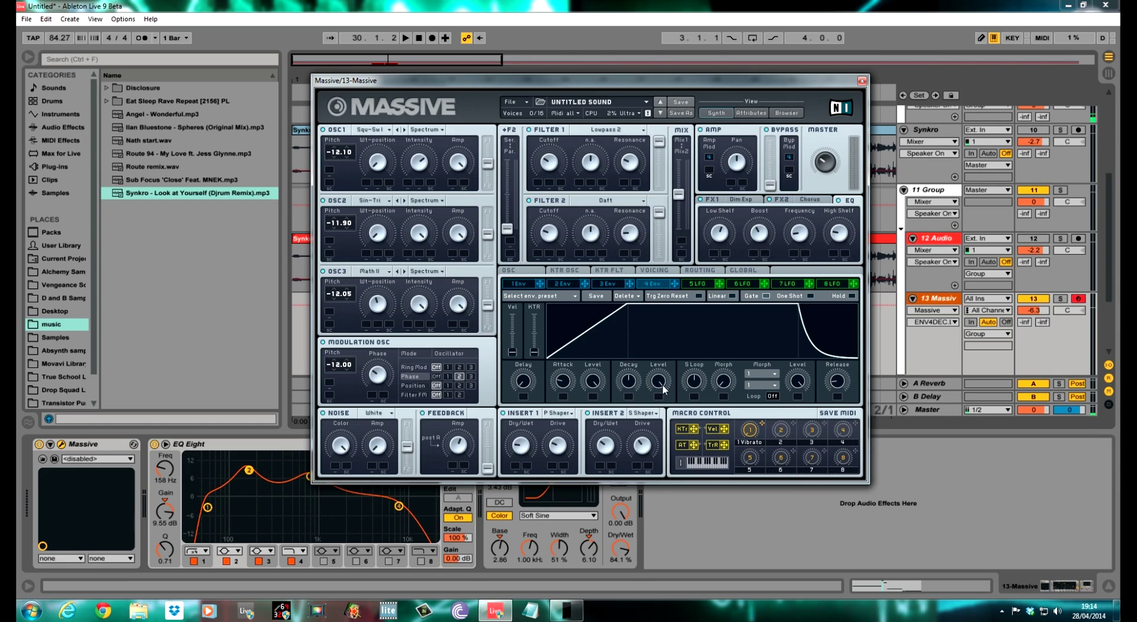
pyautogui.moveTo(664, 389); pyautogui.dragTo(662, 398)
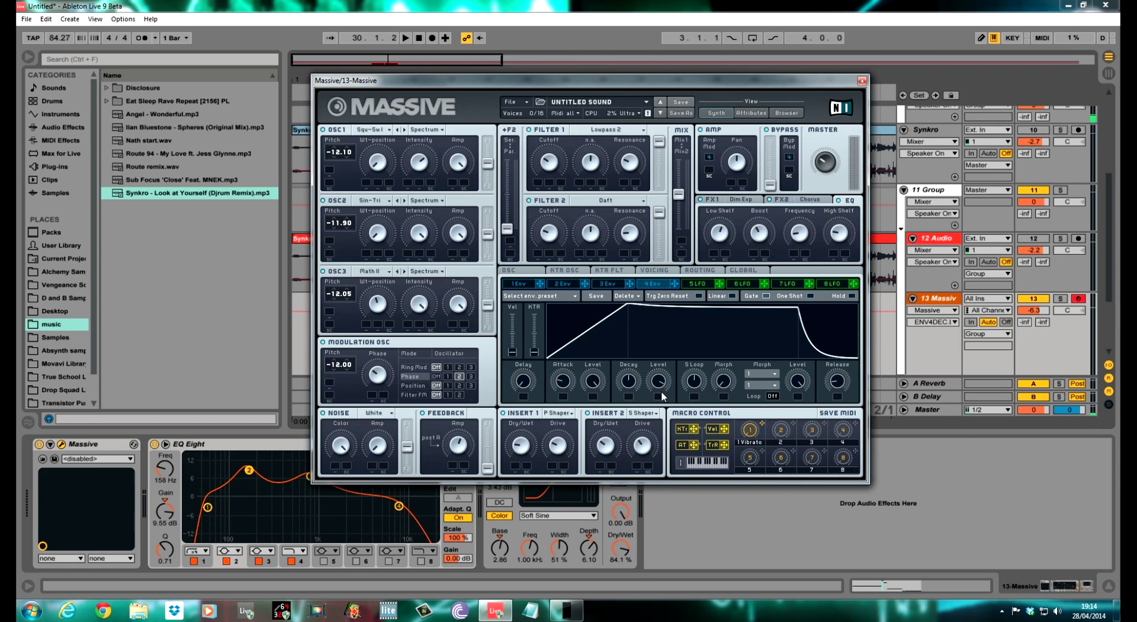
pyautogui.click(839, 389)
# Step: Sync LFO 6 to the tempo with a 1/4 ratio and shorten the decay of its internal envelope
pyautogui.click(742, 283)
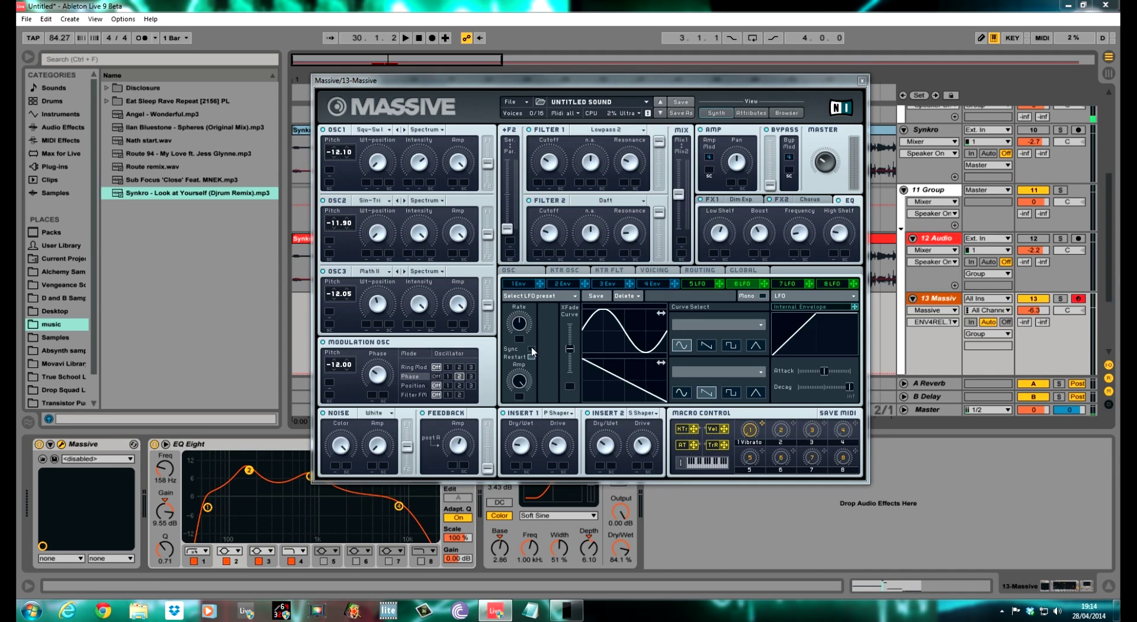
pyautogui.click(531, 349)
pyautogui.moveTo(521, 332); pyautogui.dragTo(523, 343)
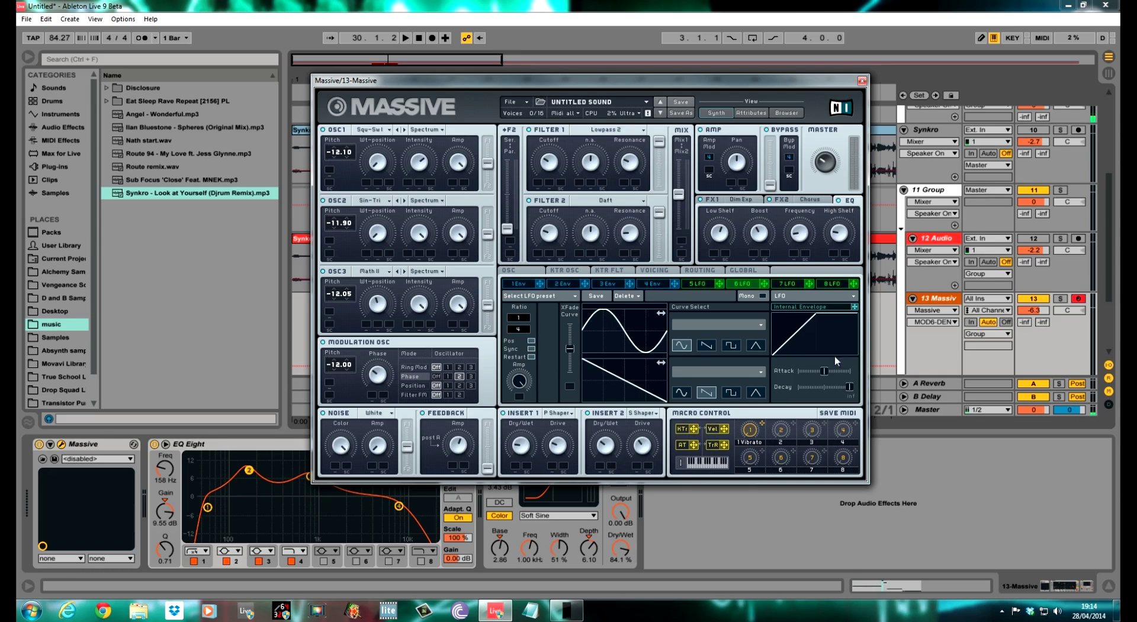
pyautogui.moveTo(851, 386); pyautogui.dragTo(820, 388)
# Step: Assign LFO 6 to the cutoffs of Filter 1 and Filter 2 and to Insert 1's dry/wet and drive
pyautogui.moveTo(766, 284); pyautogui.dragTo(537, 182)
pyautogui.moveTo(764, 284); pyautogui.dragTo(537, 254)
pyautogui.moveTo(764, 285); pyautogui.dragTo(521, 458)
pyautogui.moveTo(769, 288); pyautogui.dragTo(560, 463)
pyautogui.moveTo(632, 83)
pyautogui.mouseDown()
pyautogui.moveTo(598, 82)
pyautogui.moveTo(660, 91)
pyautogui.moveTo(610, 86)
pyautogui.mouseUp()
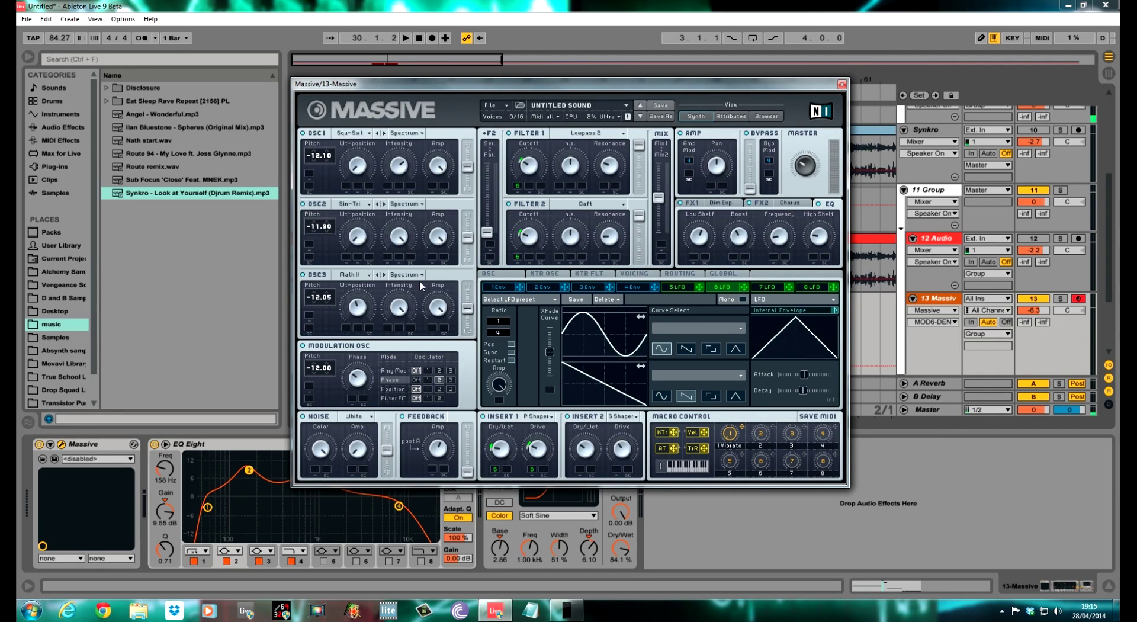
# Step: Raise LFO 6's crossfade curve fully to the upper waveform while playing back the bass
pyautogui.press('space')
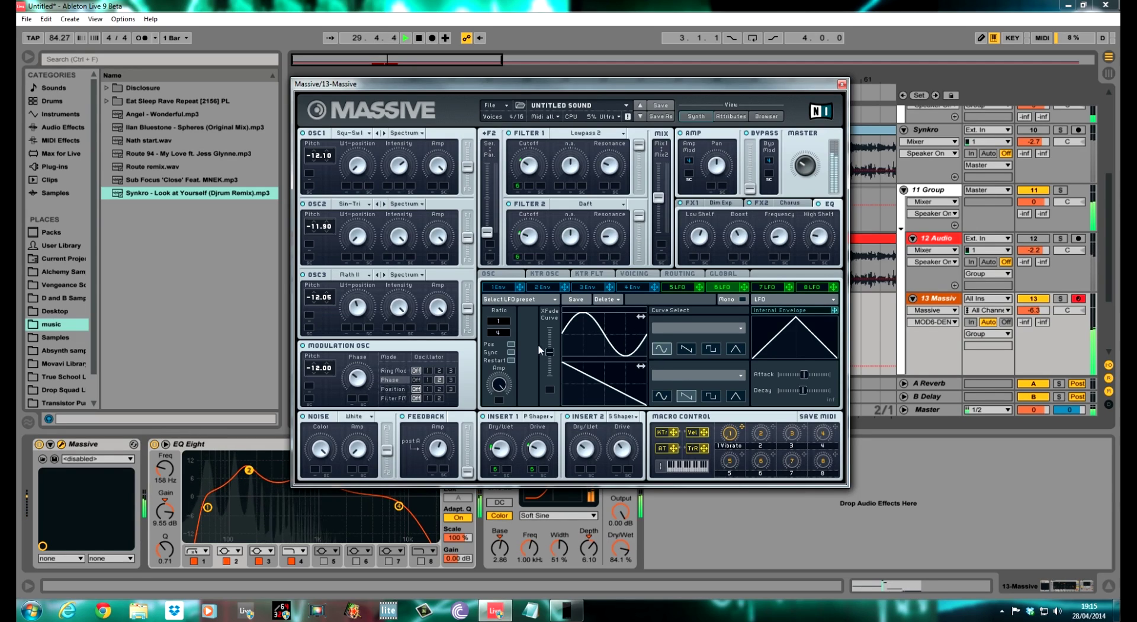
pyautogui.moveTo(551, 354); pyautogui.dragTo(551, 284)
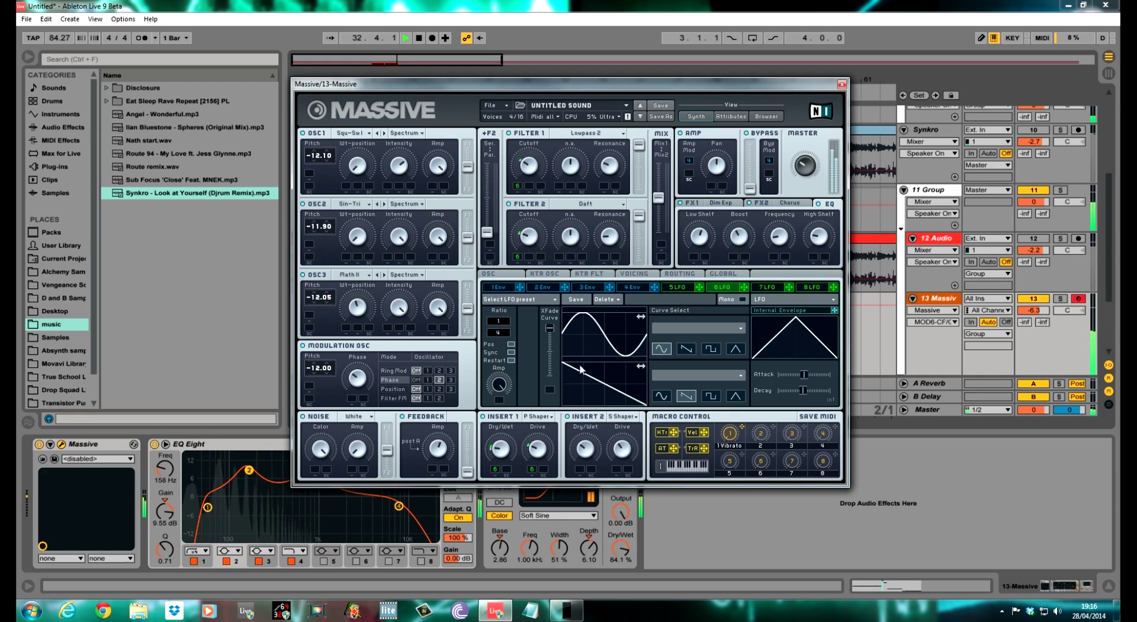
pyautogui.press('space')
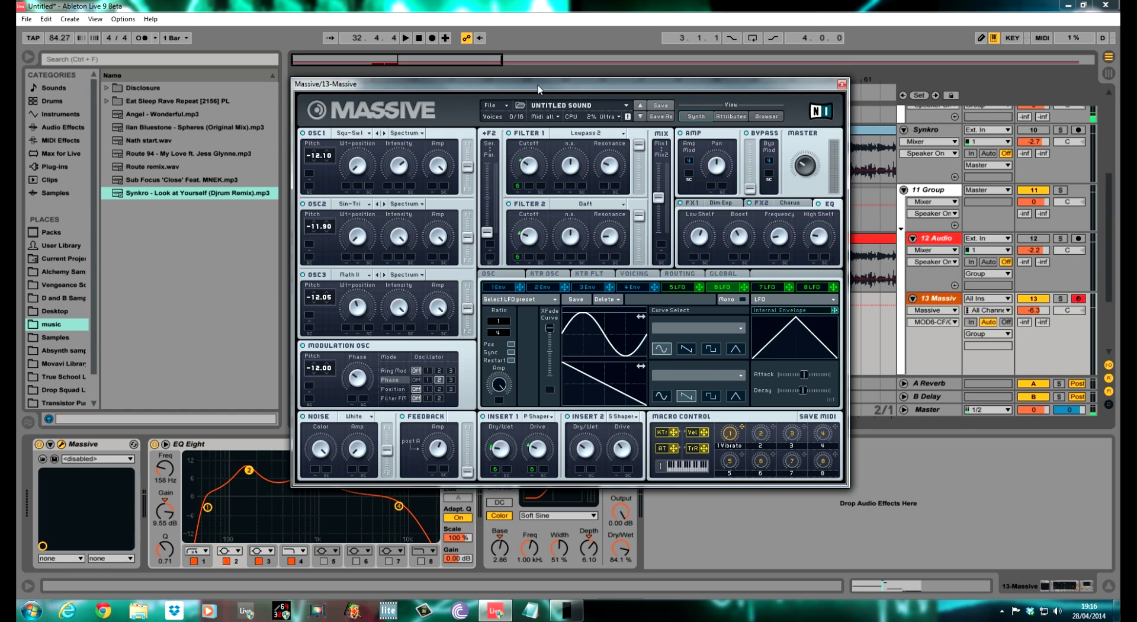
# Step: Compare the new bass on track 13 with the DEE BASS version on track 14 by alternating the active track during playback
pyautogui.moveTo(446, 86); pyautogui.dragTo(620, 76)
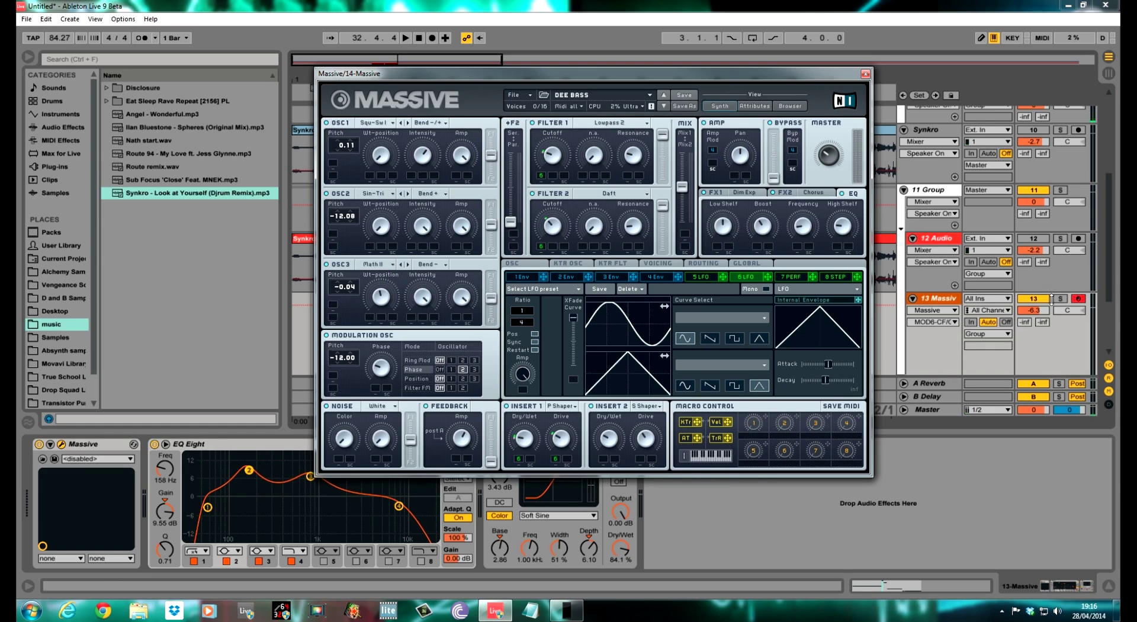
pyautogui.click(1111, 283)
pyautogui.moveTo(1107, 286); pyautogui.dragTo(1107, 313)
pyautogui.click(1032, 331)
pyautogui.press('space')
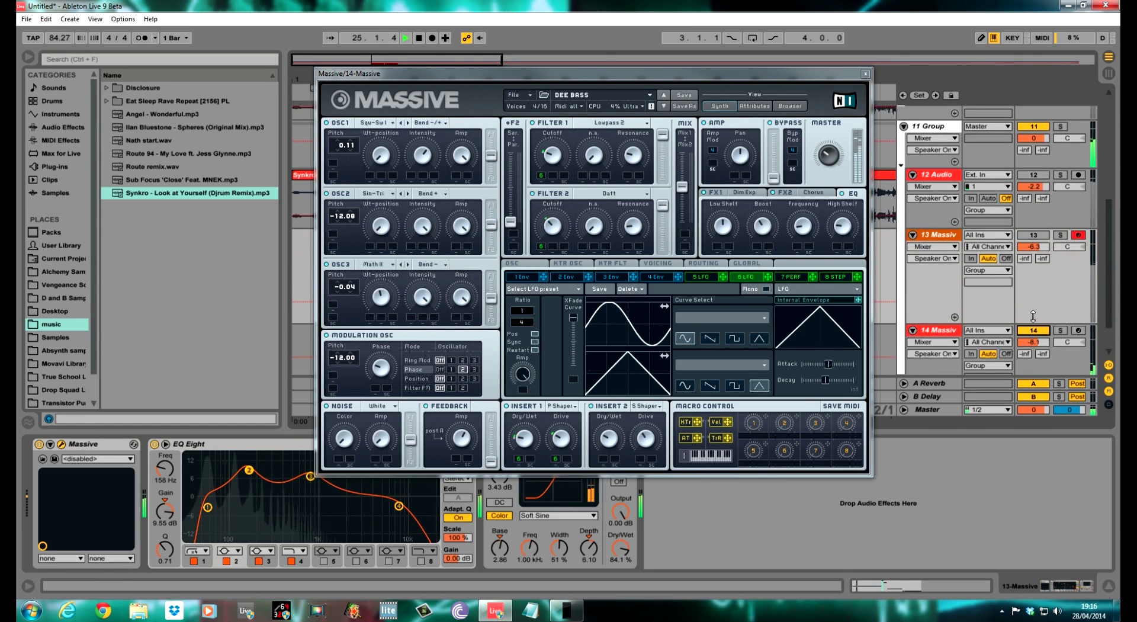
pyautogui.click(1045, 236)
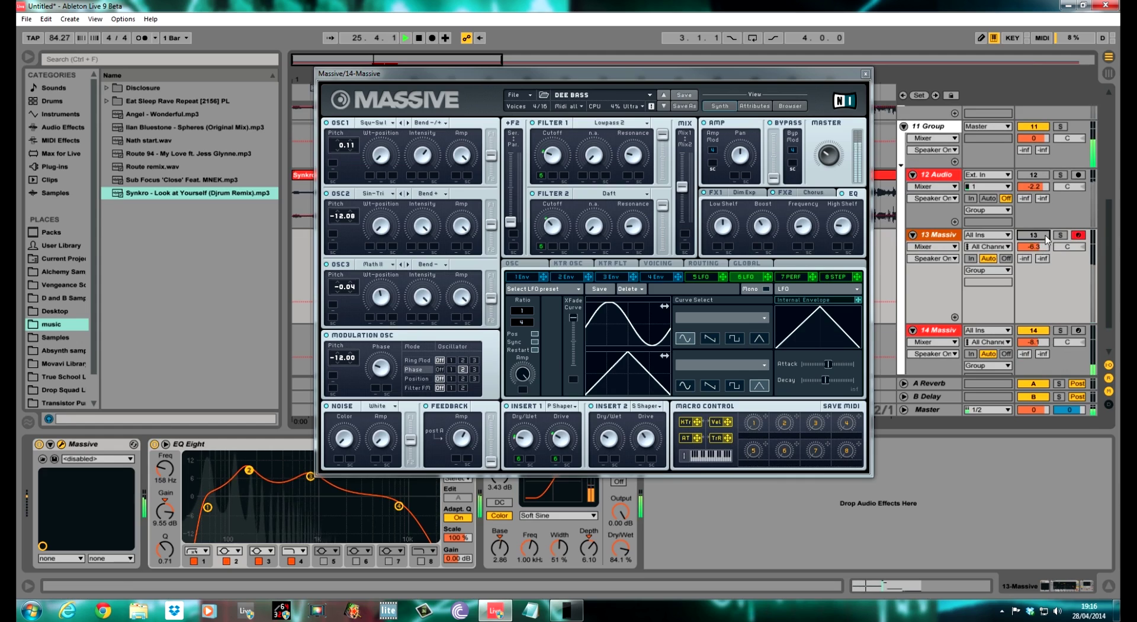
pyautogui.click(1037, 332)
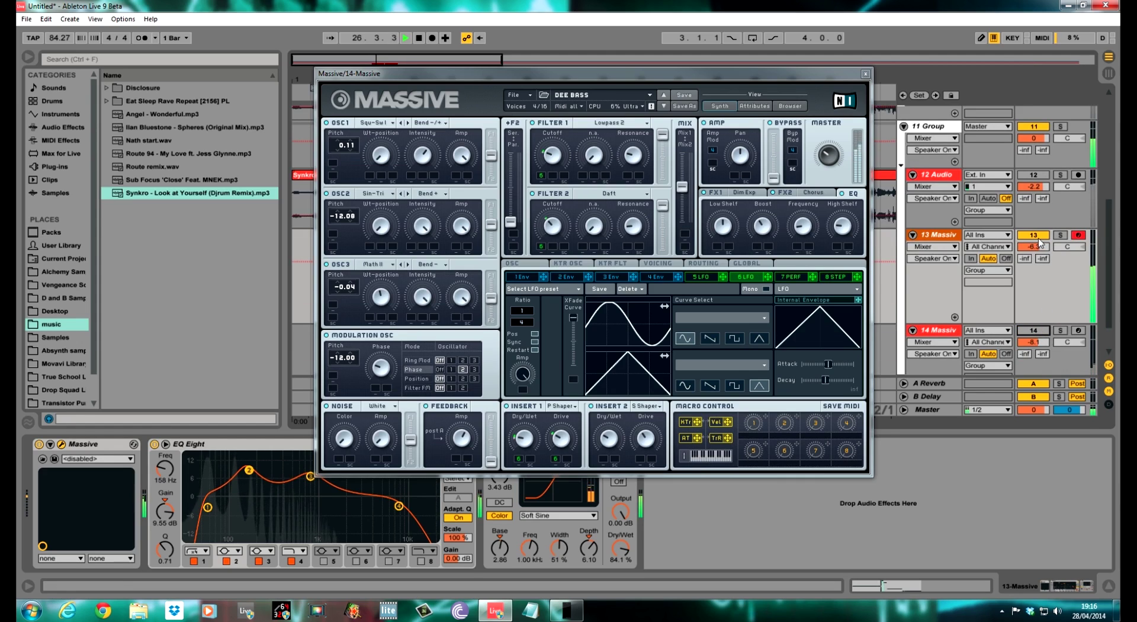
pyautogui.click(1042, 332)
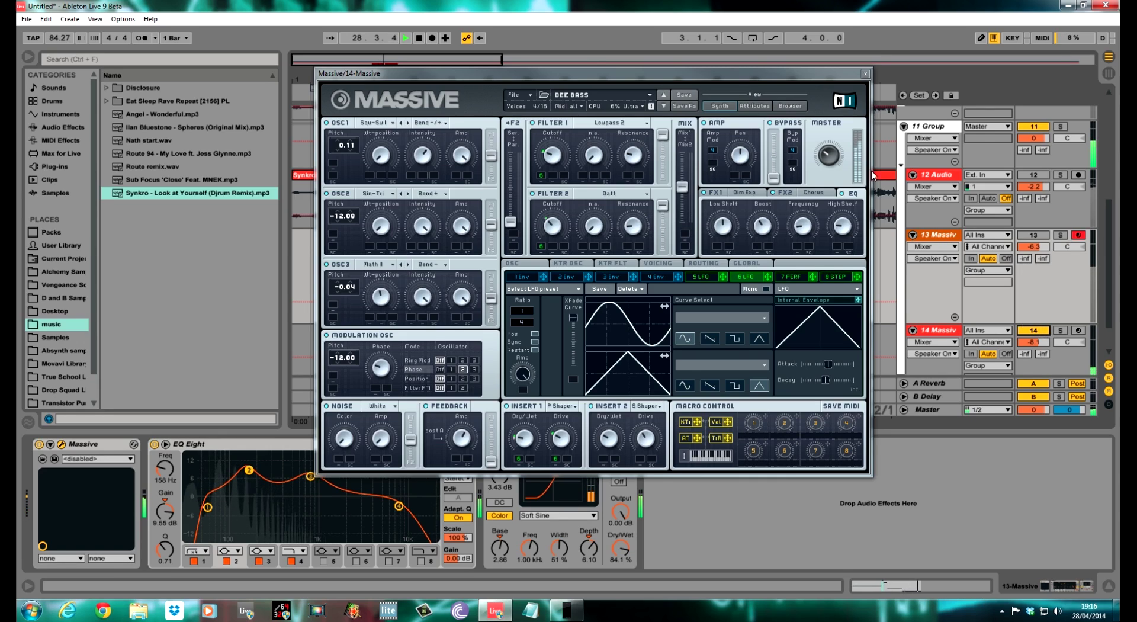
pyautogui.click(936, 236)
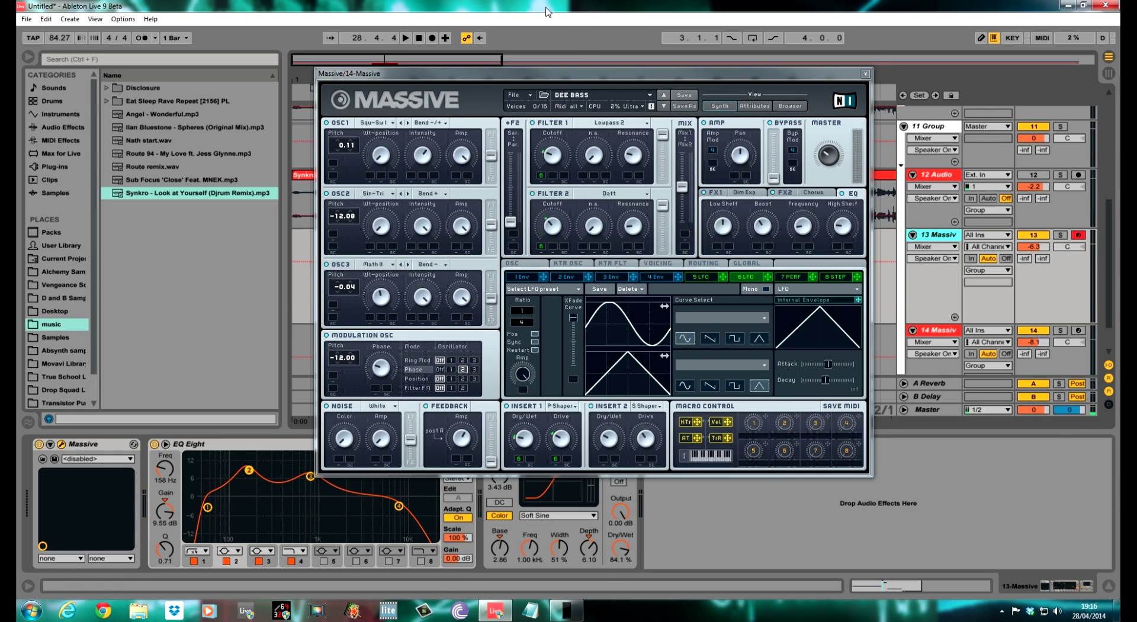
# Step: Move the Massive window clear of the arrangement and play the original Synkro track soloed from bar 25
pyautogui.moveTo(598, 77); pyautogui.dragTo(577, 36)
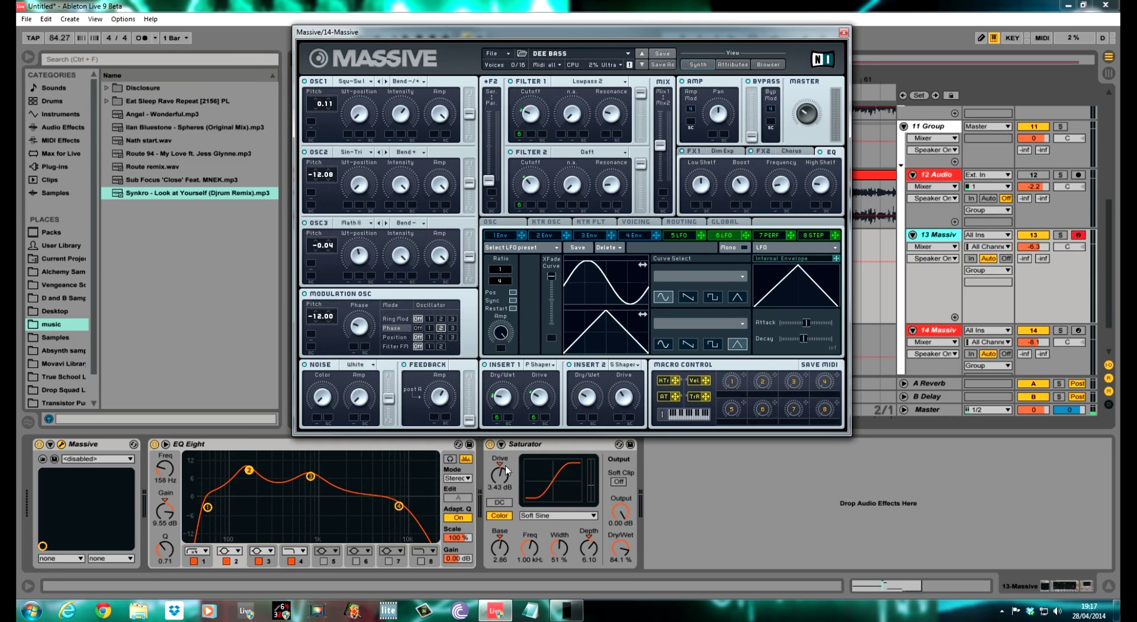
pyautogui.moveTo(600, 36); pyautogui.dragTo(563, 460)
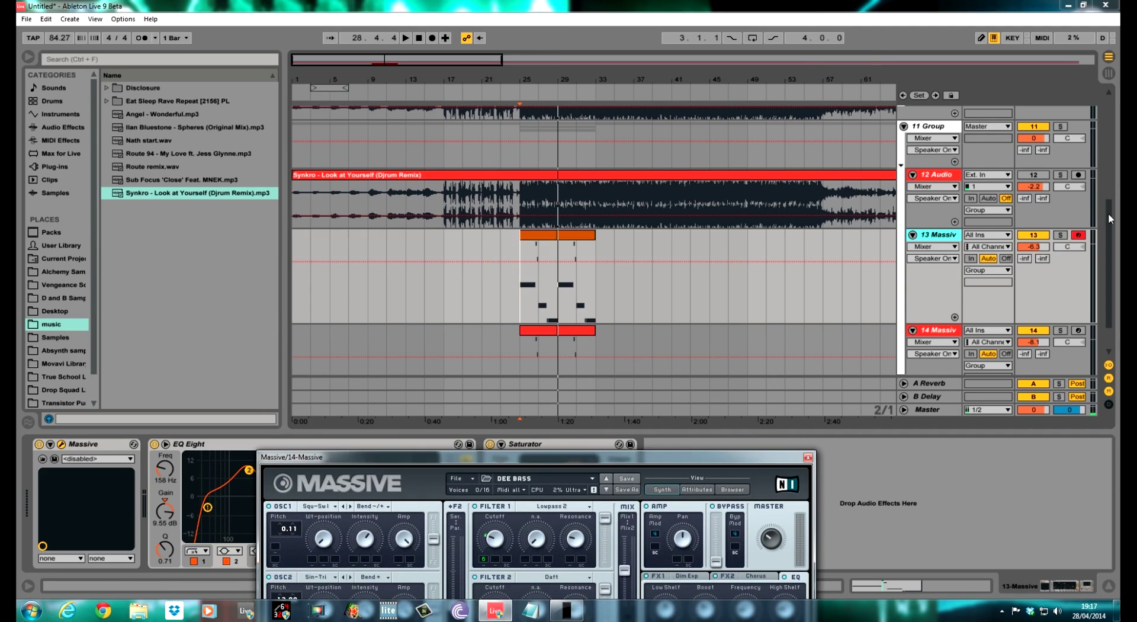
pyautogui.scroll(3, 1111, 219)
pyautogui.click(705, 179)
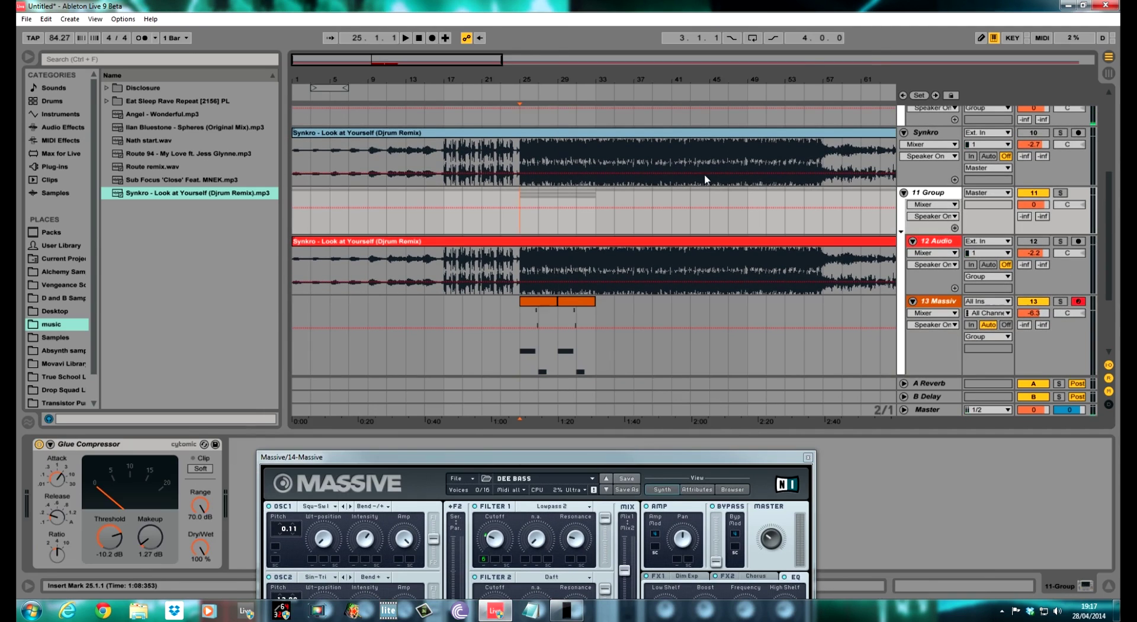
pyautogui.click(1060, 133)
pyautogui.press('space')
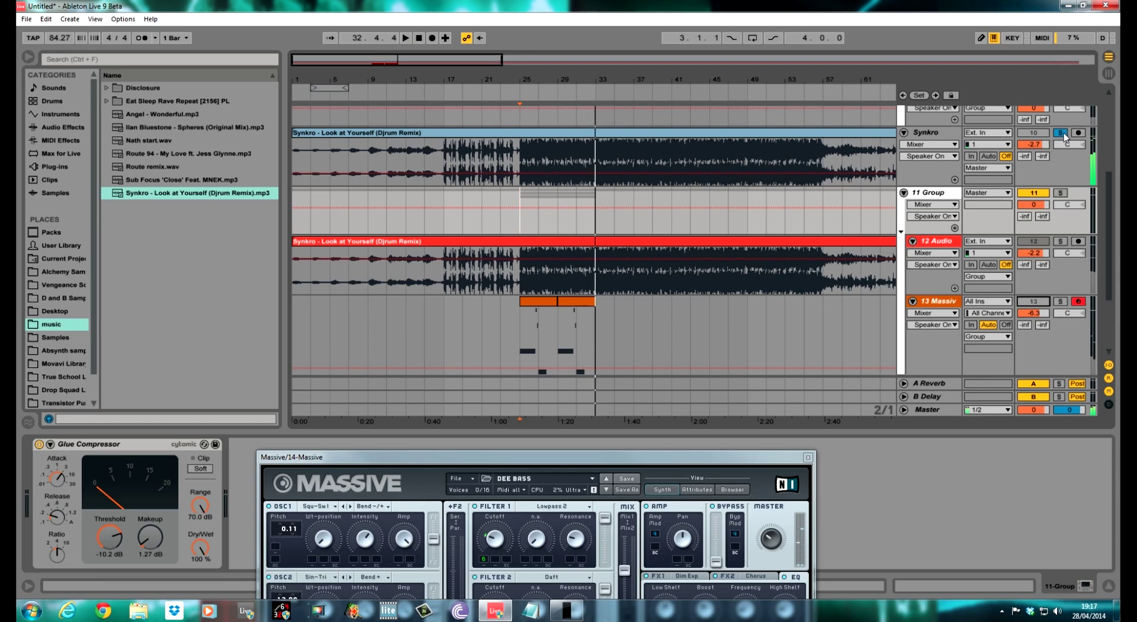
# Step: Solo track group 11 instead of the original, play it from bar 25, and clear the solo after listening
pyautogui.click(1061, 133)
pyautogui.click(1061, 192)
pyautogui.press('space')
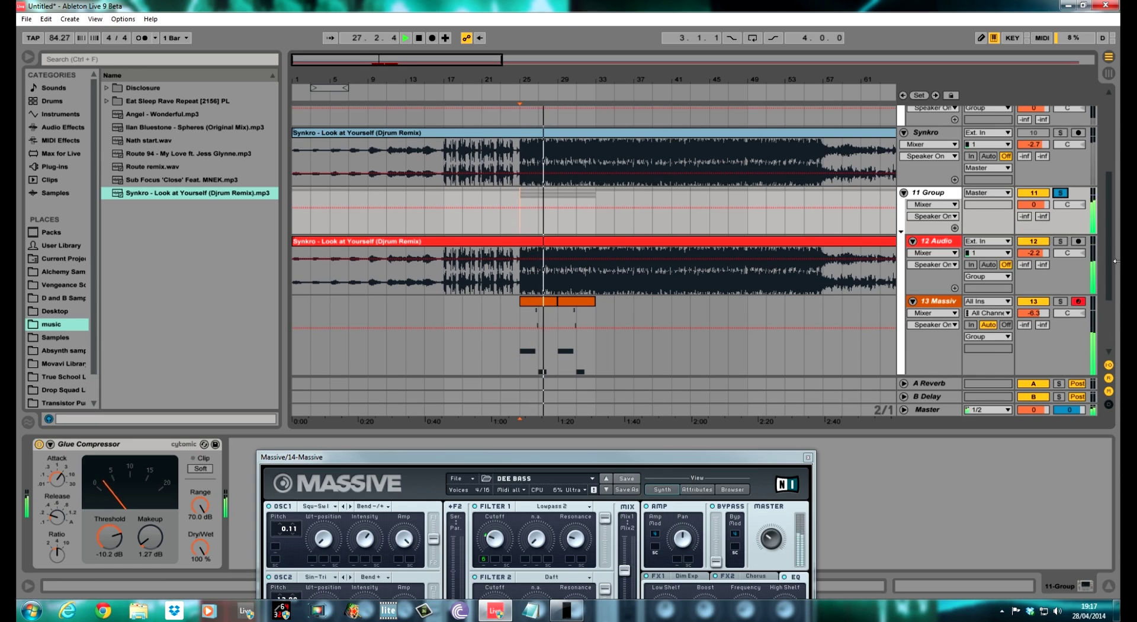
pyautogui.scroll(-3, 1114, 275)
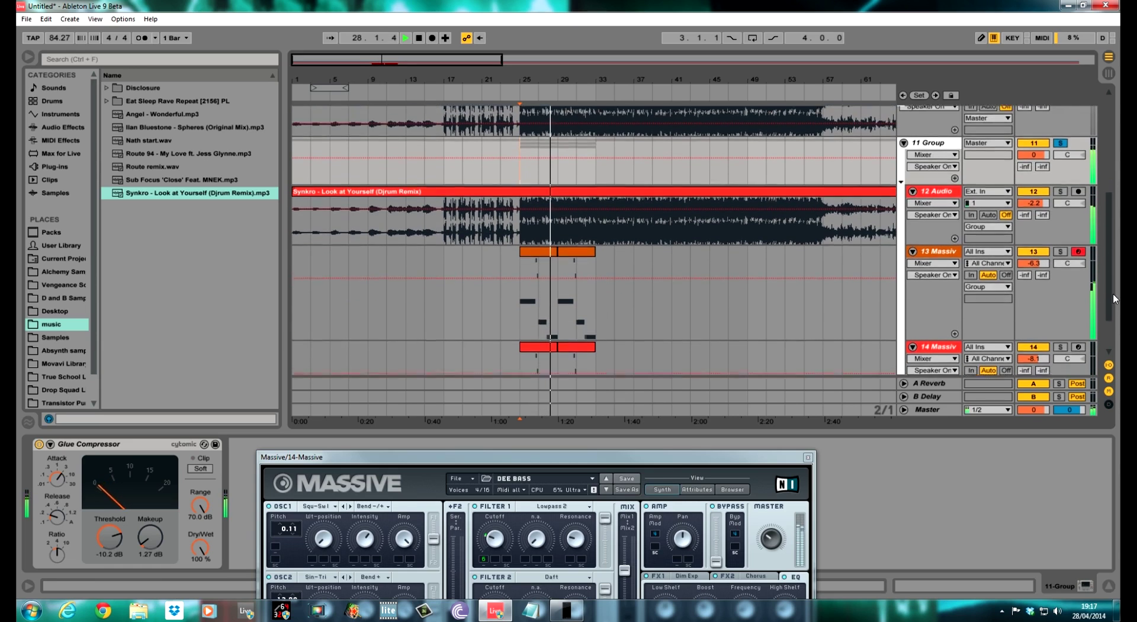
pyautogui.scroll(-1, 1113, 299)
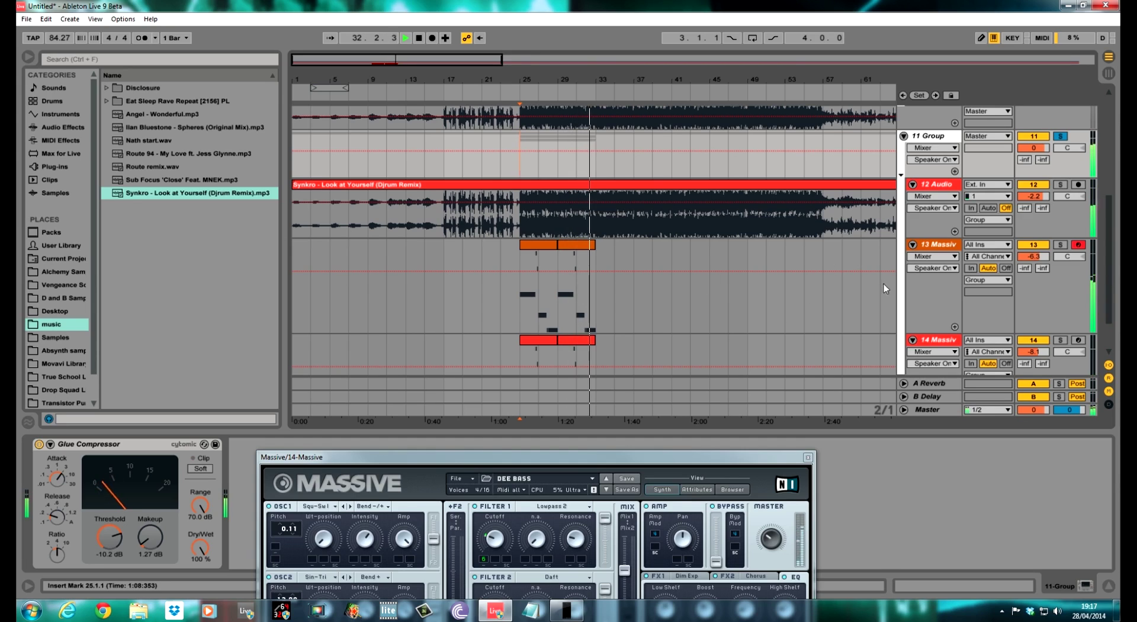
pyautogui.press('space')
pyautogui.click(1061, 136)
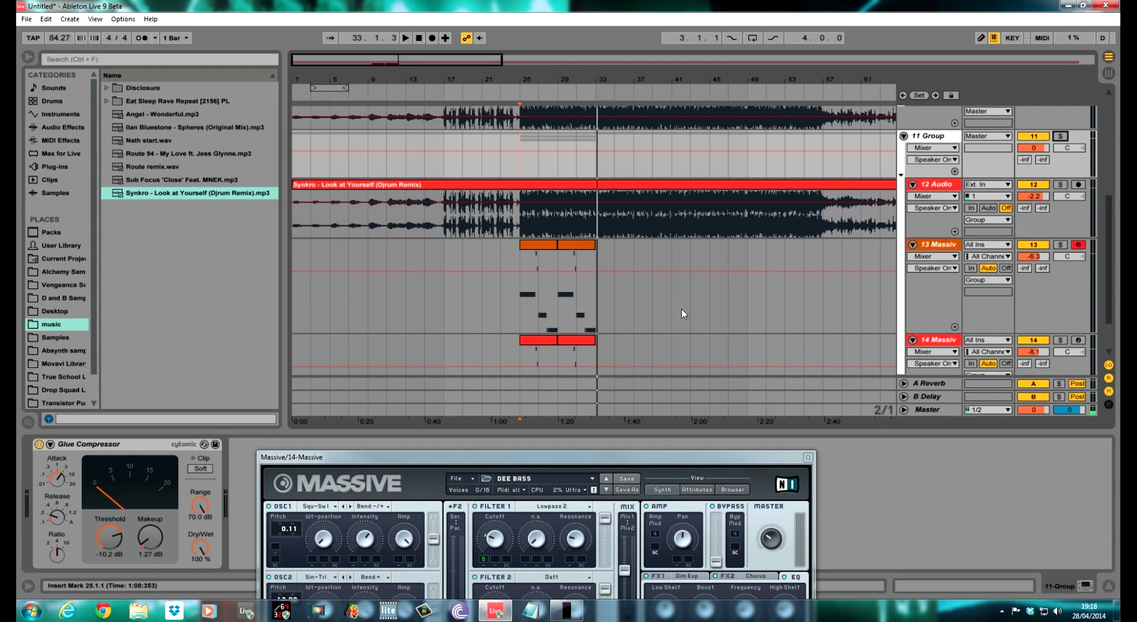
# Step: Move the DEE BASS Massive window back over the arrangement so its whole interface is visible
pyautogui.moveTo(567, 466); pyautogui.dragTo(634, 118)
pyautogui.moveTo(754, 109); pyautogui.dragTo(743, 128)
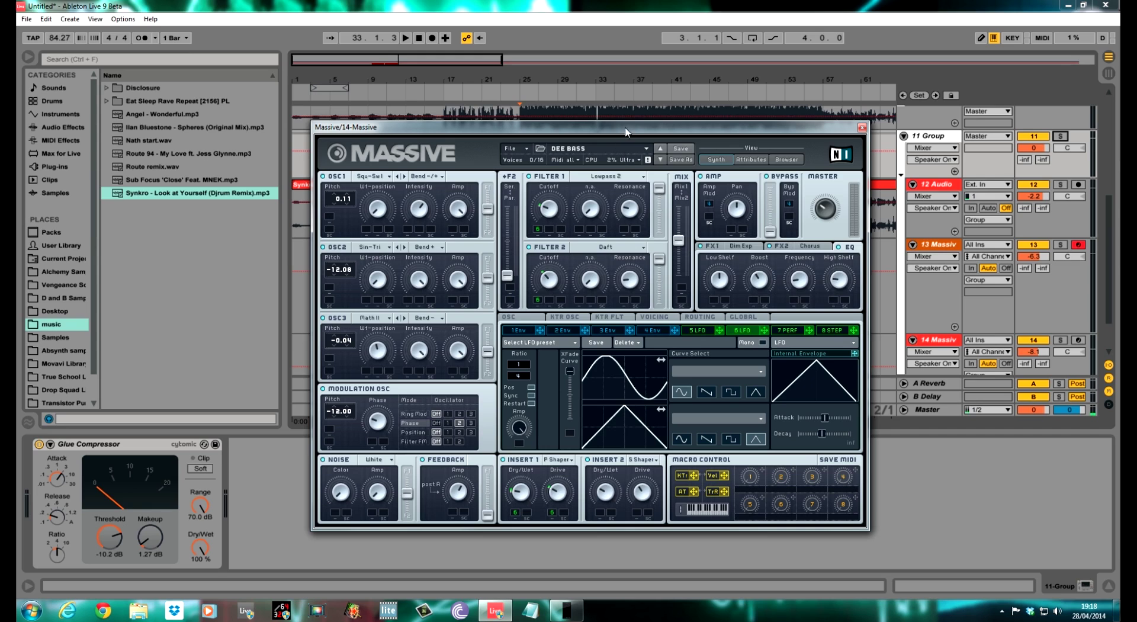
pyautogui.moveTo(613, 130)
pyautogui.mouseDown()
pyautogui.moveTo(602, 268)
pyautogui.moveTo(601, 138)
pyautogui.moveTo(626, 112)
pyautogui.moveTo(621, 122)
pyautogui.mouseUp()
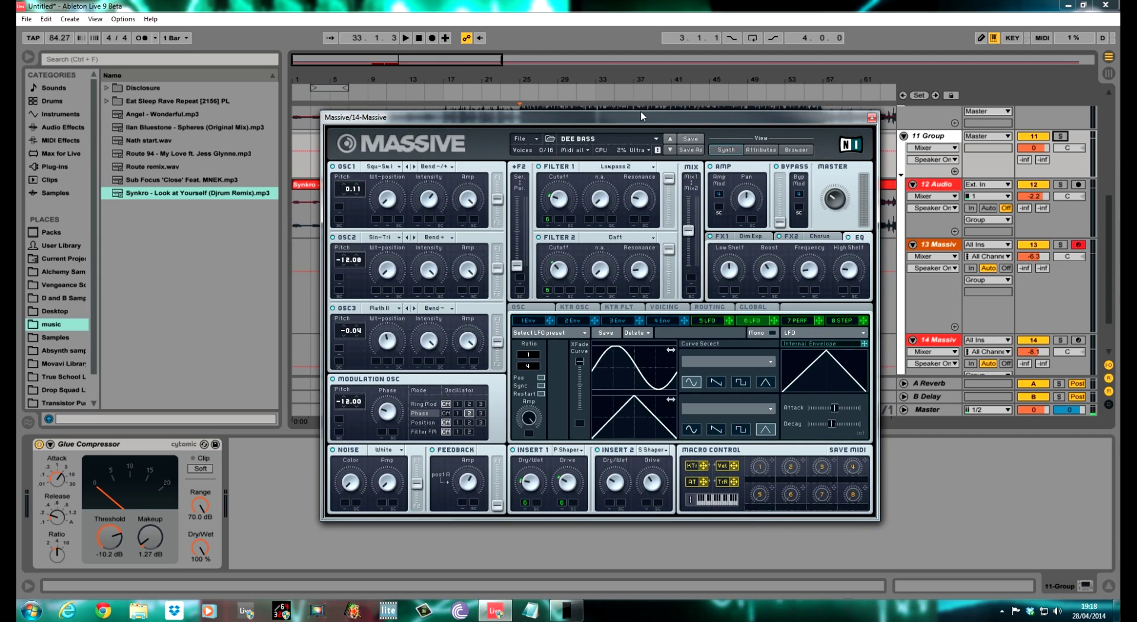
pyautogui.moveTo(646, 120)
pyautogui.mouseDown()
pyautogui.moveTo(640, 143)
pyautogui.moveTo(646, 130)
pyautogui.mouseUp()
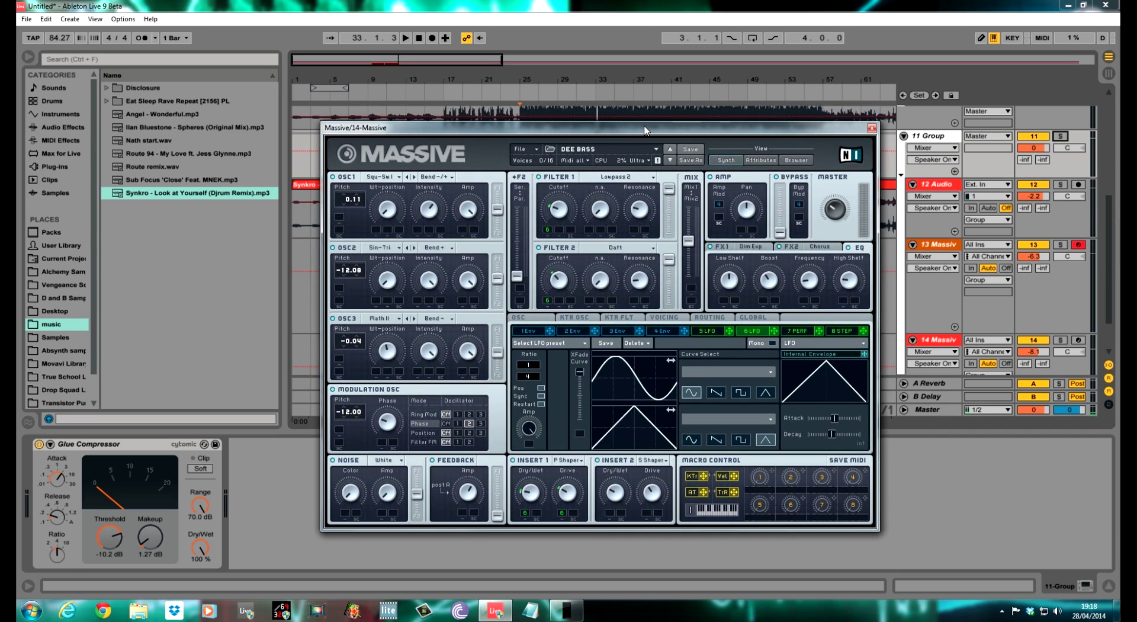